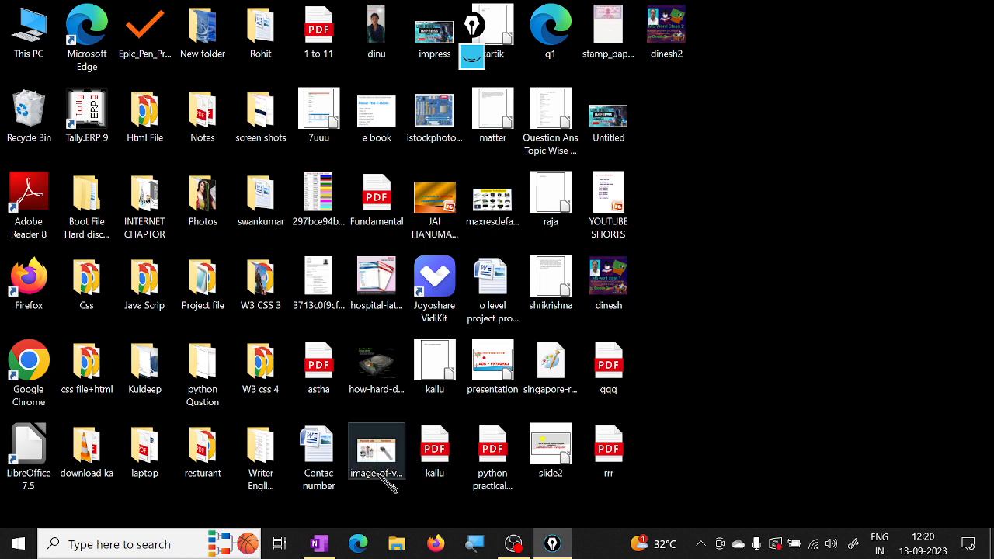
Step: Search the computer for winword and launch Microsoft Office Word 2007
left_click(111, 546)
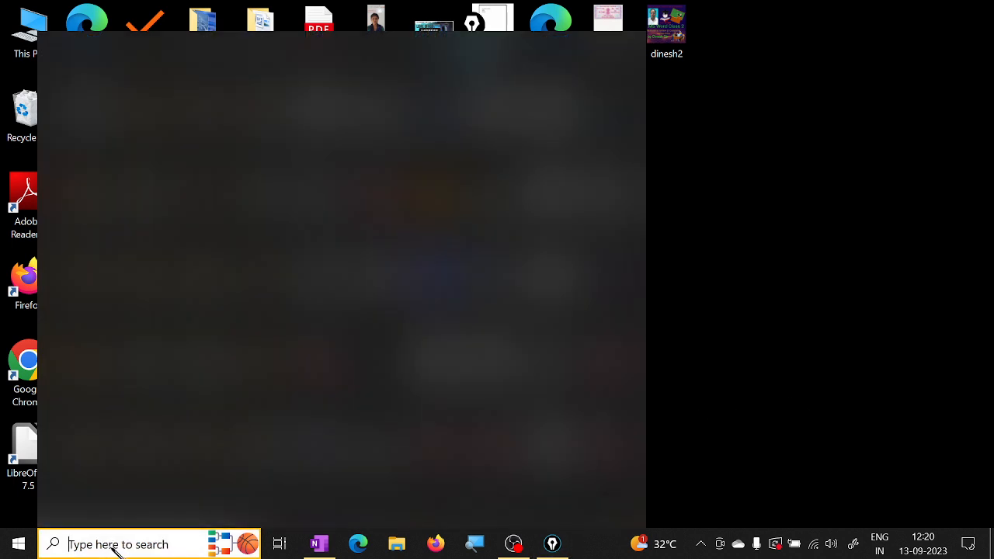
type("winword")
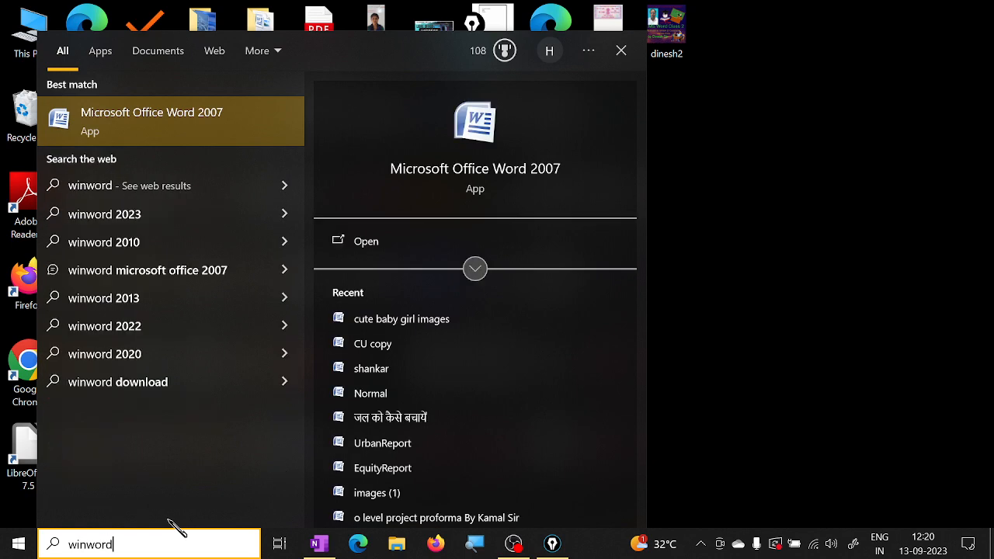
key("Return")
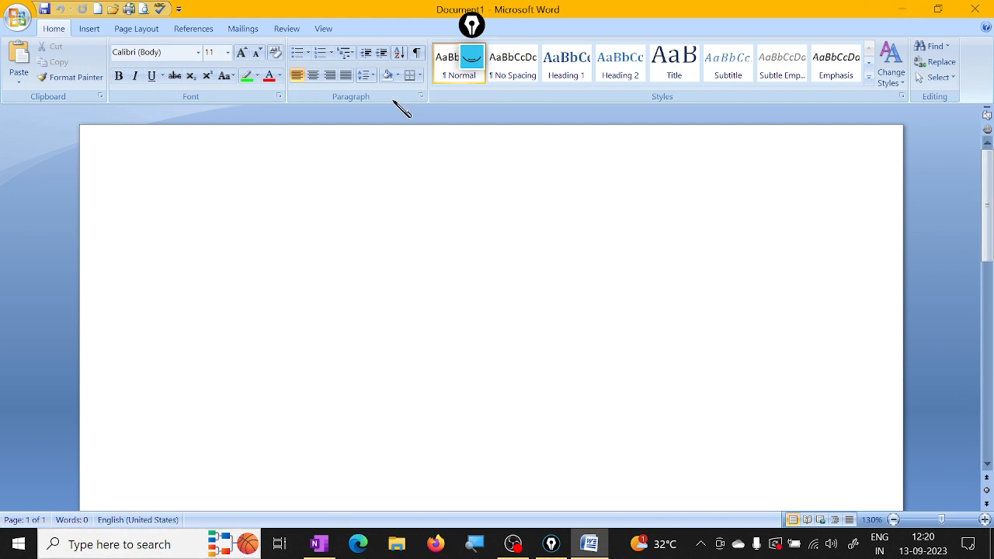
Step: Display the ruler around the blank document and return to the Home commands
left_click(322, 30)
left_click(180, 47)
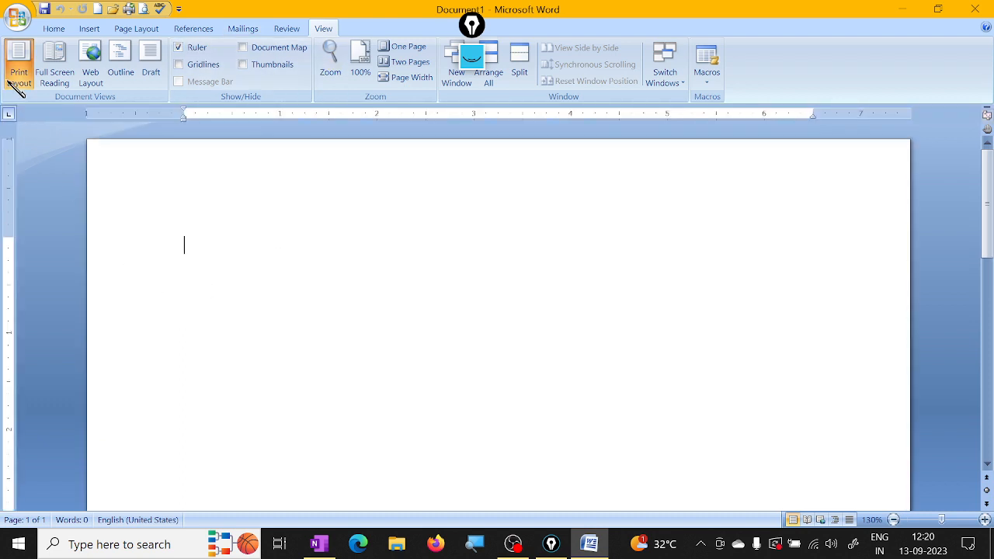
left_click(53, 29)
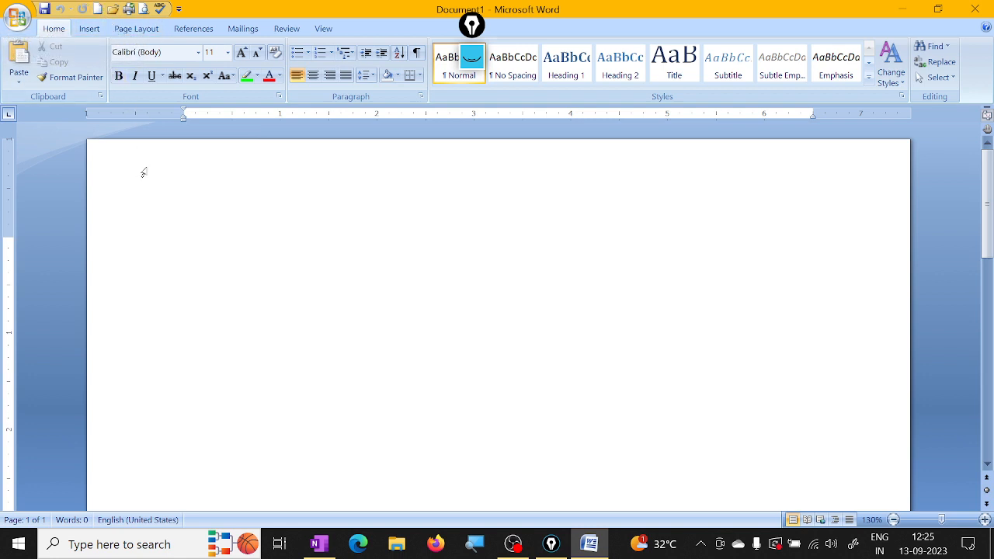
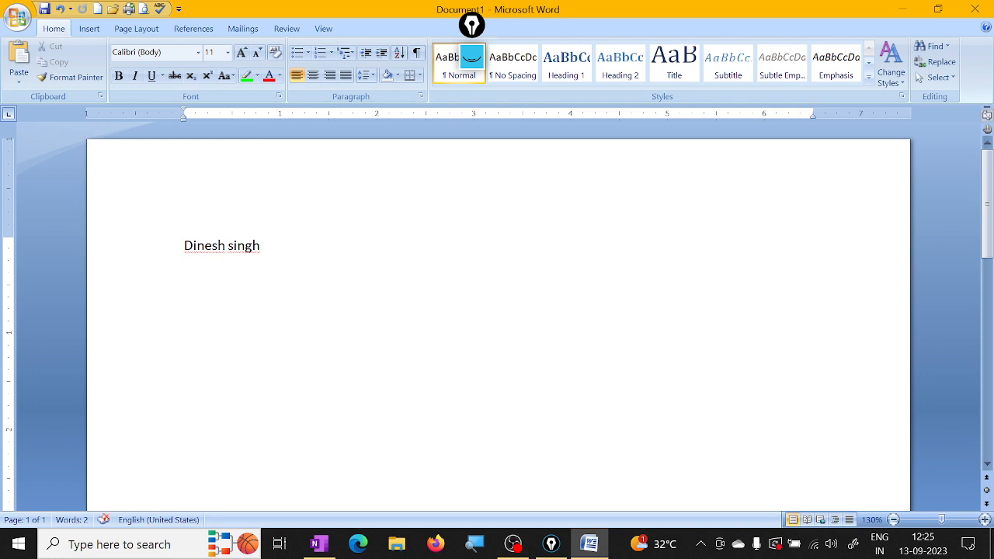
Step: Enter a person's full name in the document and create a new blank document
left_click(97, 9)
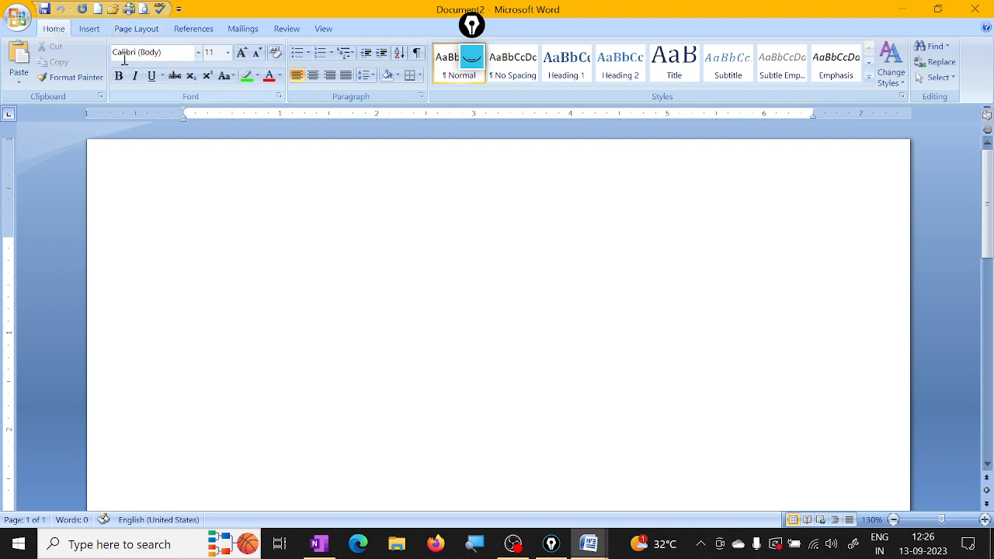
Step: Browse the 3D Objects, Desktop and Documents folders and open the ram document from Documents
left_click(116, 11)
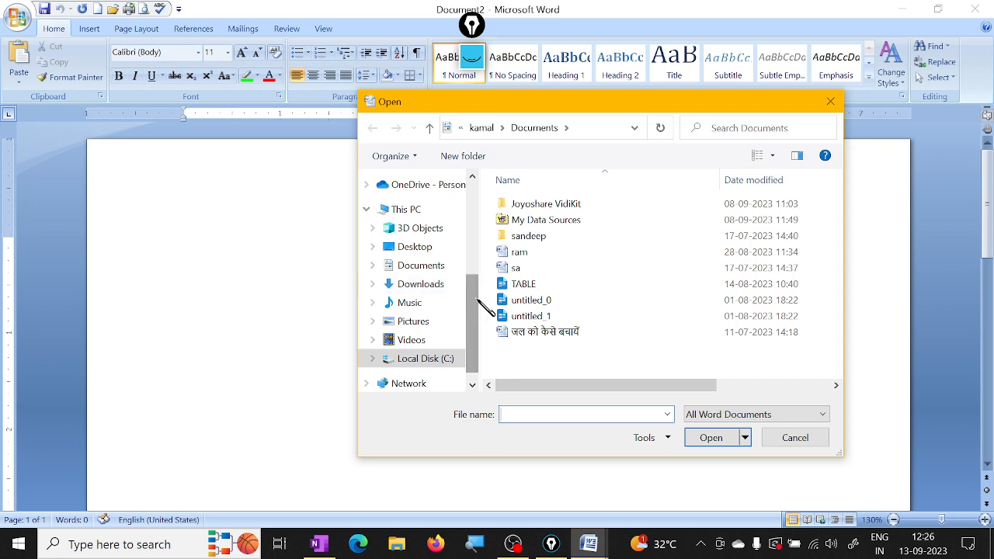
scroll(478, 319, "down", 1)
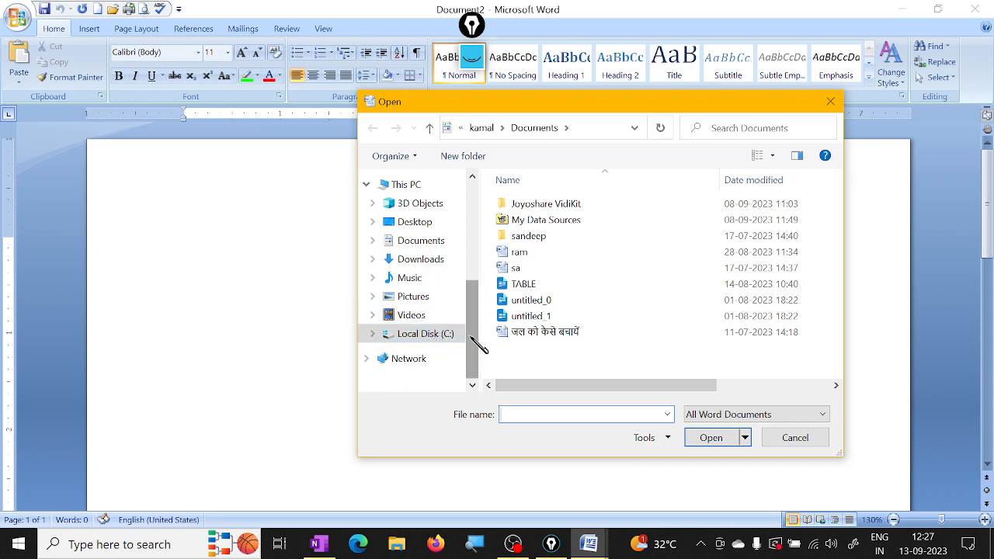
mouse_move(480, 347)
left_mouse_down()
mouse_move(485, 225)
mouse_move(489, 287)
mouse_move(472, 349)
left_mouse_up()
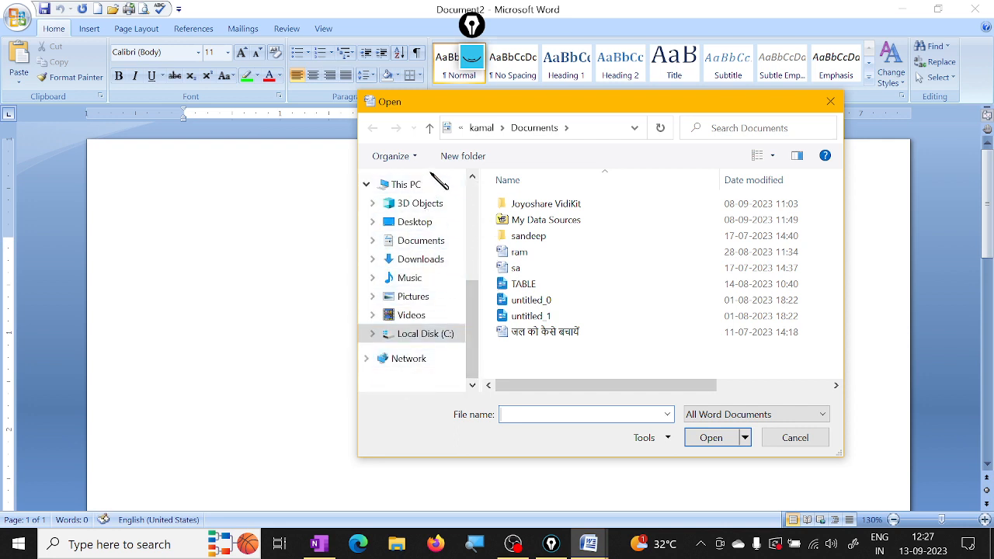
left_click_drag(469, 379, 476, 334)
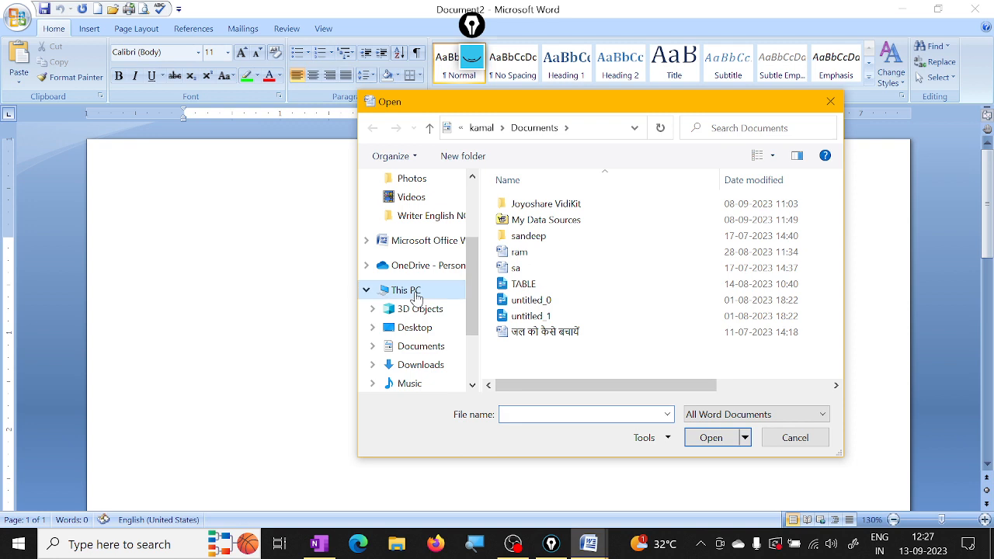
left_click(416, 293)
left_click(427, 317)
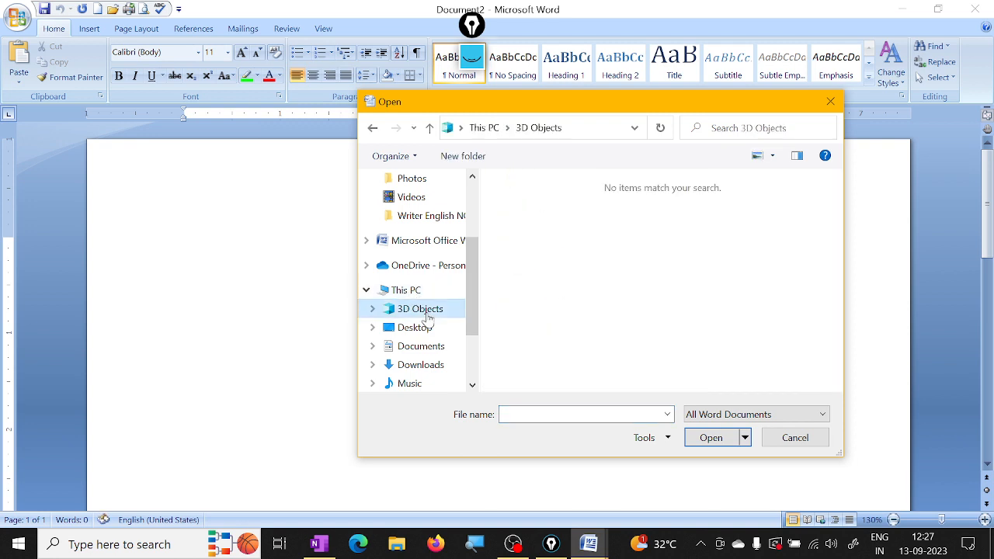
left_click(428, 329)
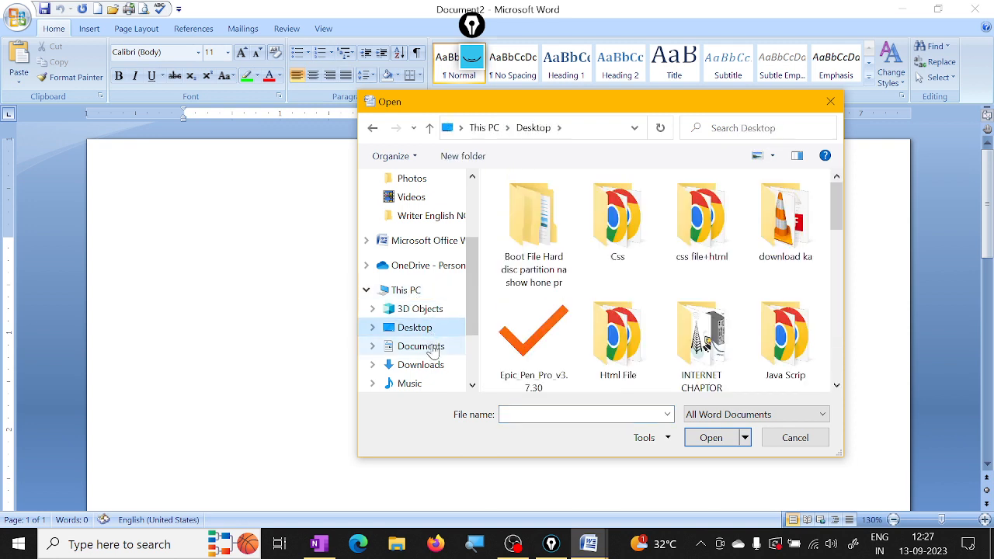
left_click(428, 347)
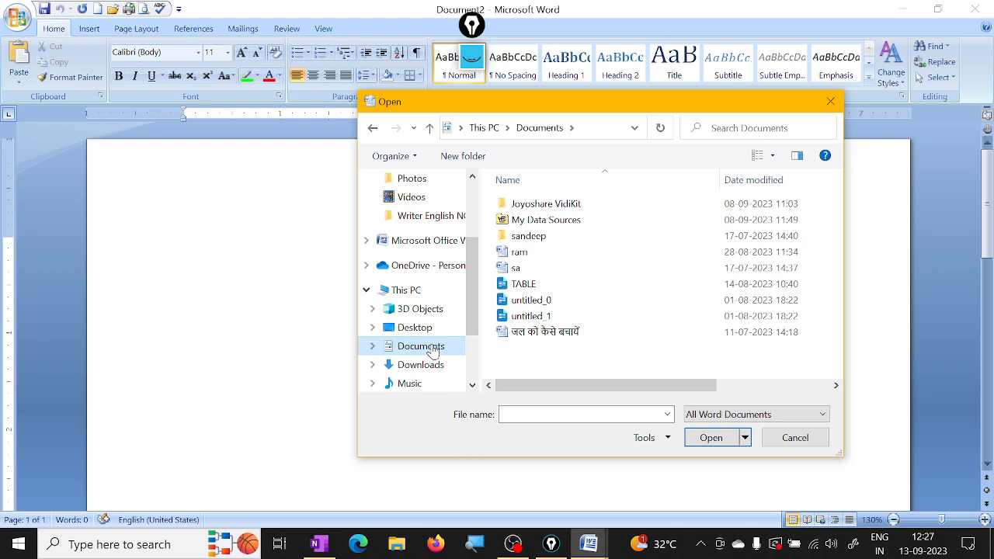
left_click(520, 258)
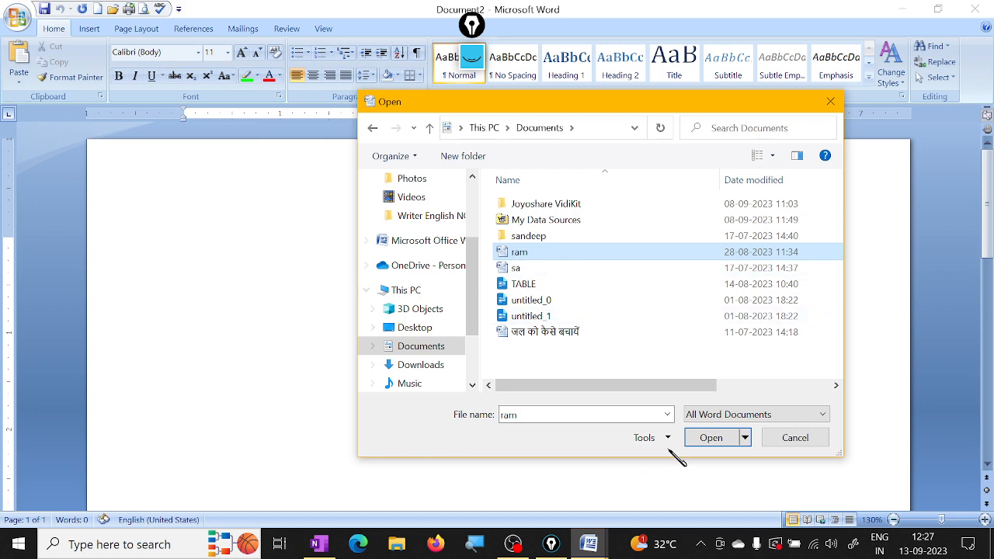
left_click(711, 438)
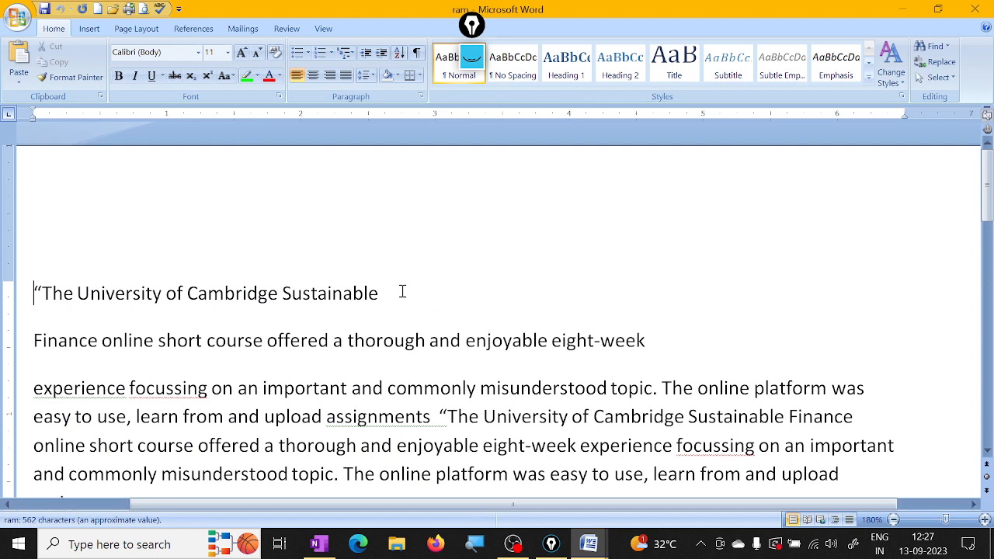
Step: Open the document जल को कैसे बचायें from the Documents folder, and close both it and the ram document
left_click(112, 8)
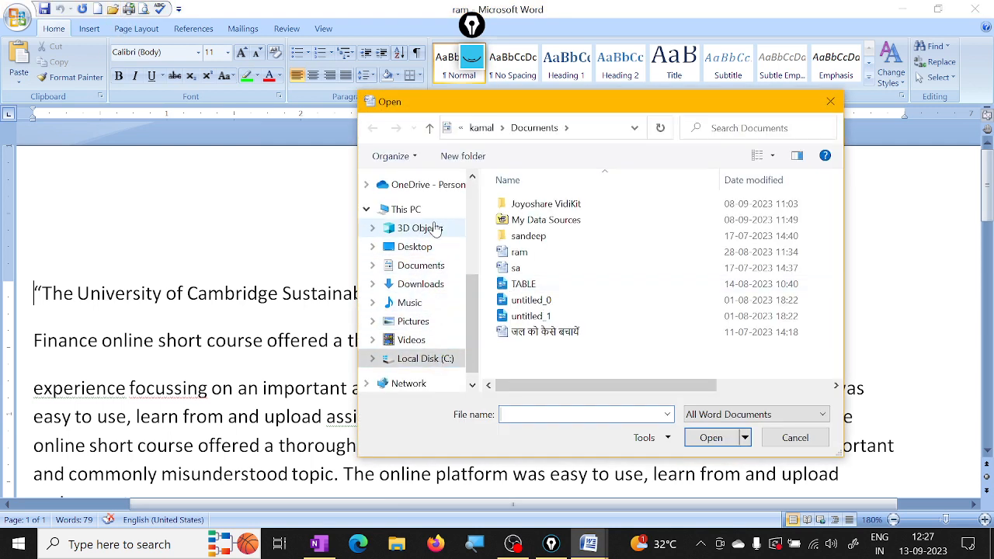
left_click(428, 250)
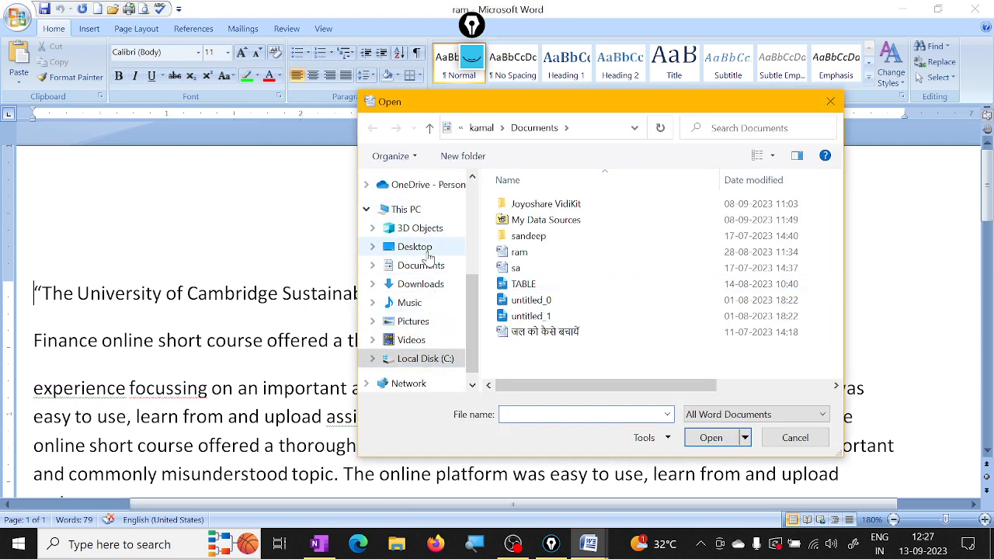
left_click(423, 265)
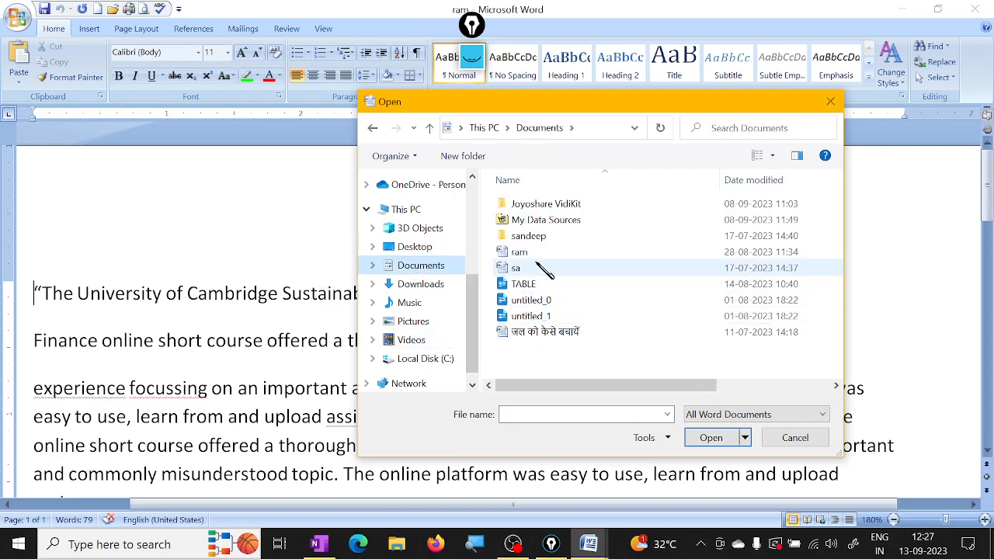
left_click(532, 333)
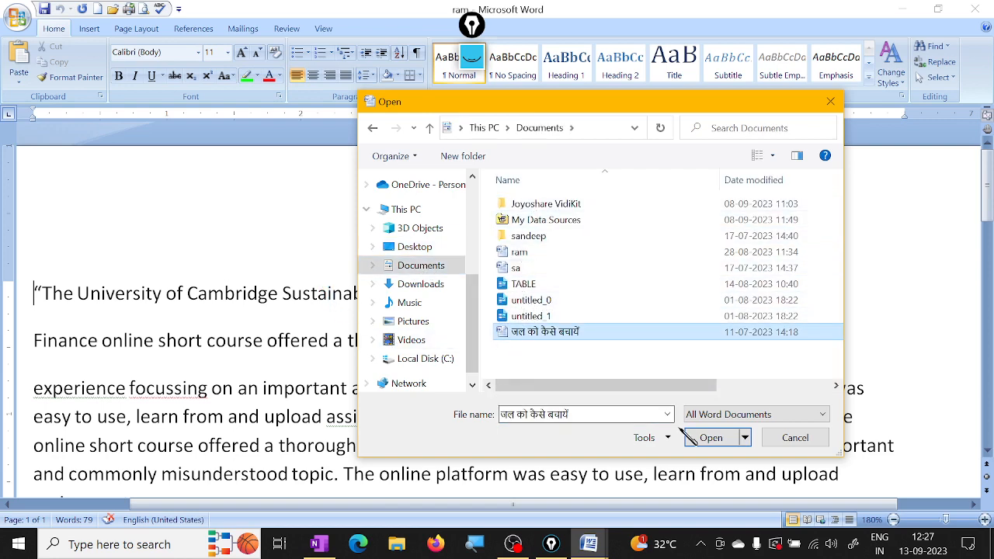
left_click(711, 438)
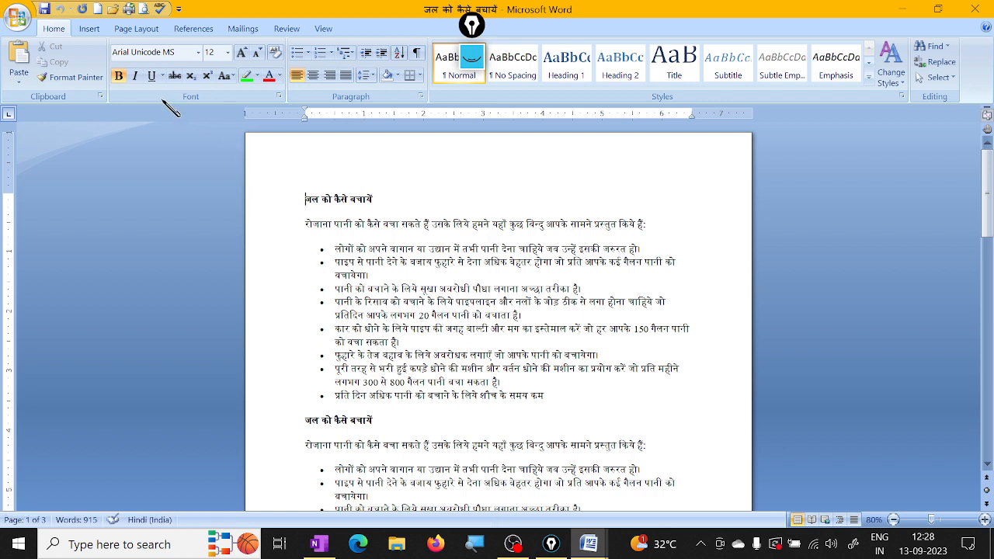
left_click(980, 11)
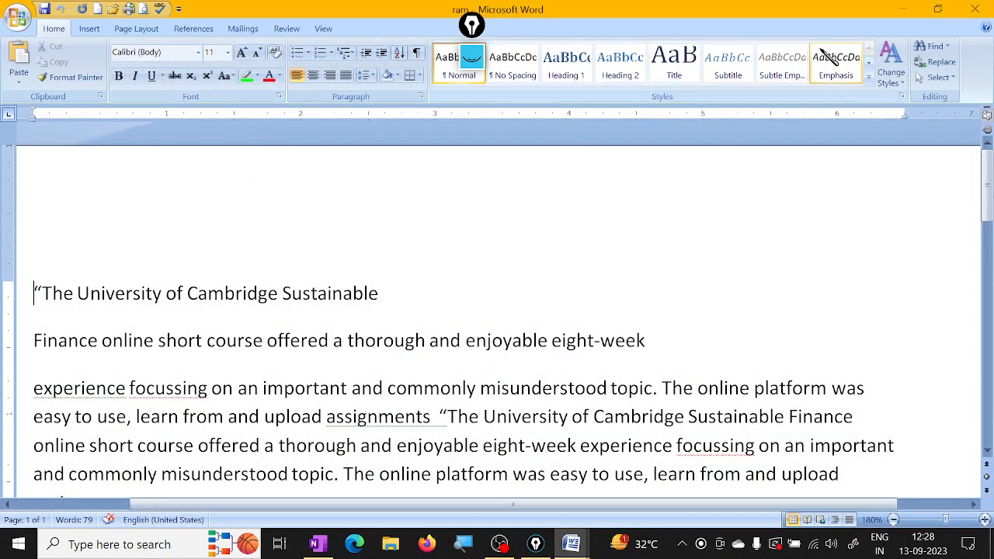
left_click(980, 10)
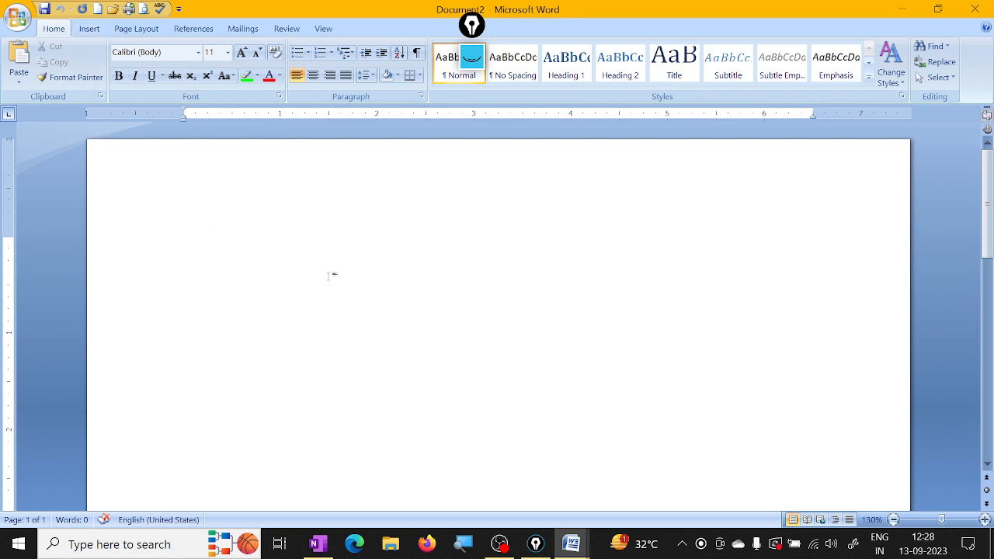
Step: Enter =rand[] on two separate lines of the blank document
type("=")
type("rand")
type("{}")
key("BackSpace")
key("BackSpace")
type("[]")
type("=")
type("r")
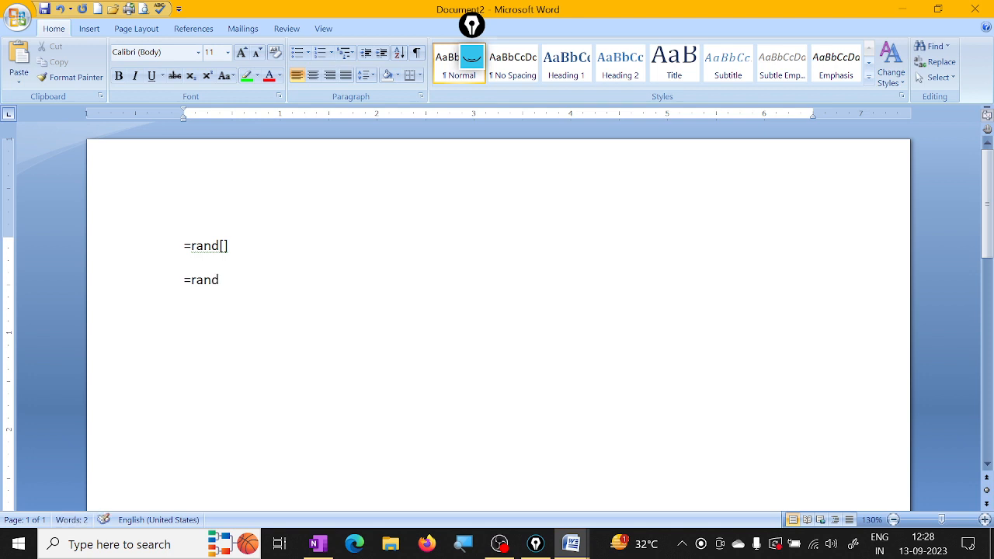
type("and()")
type(" [")
type("my")
type(" name")
type(" dinesh")
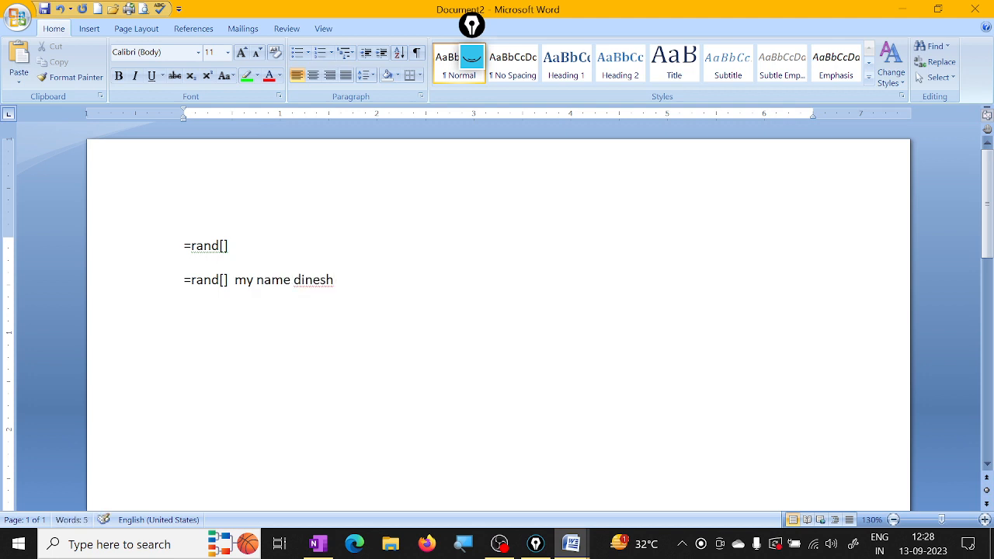
type(" is i am live ")
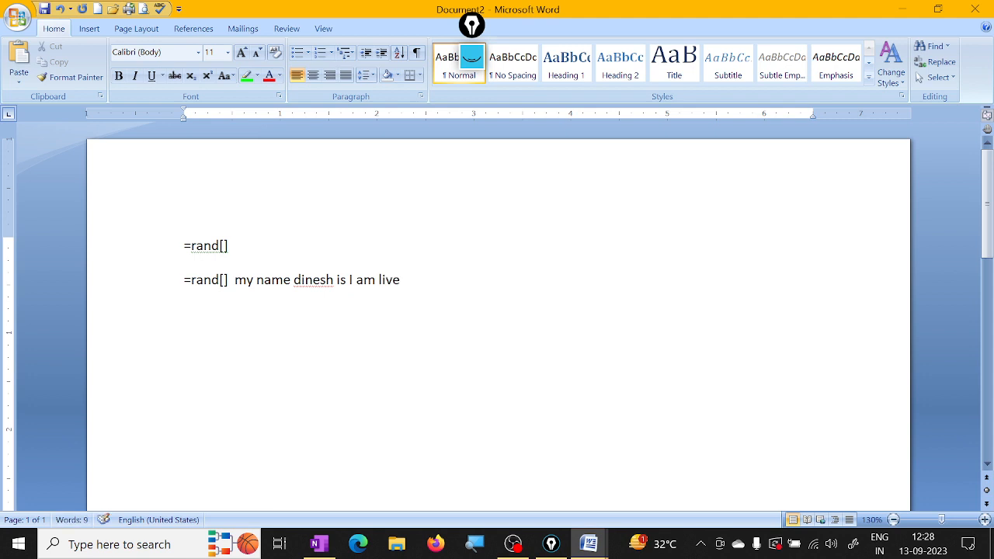
type("inganja")
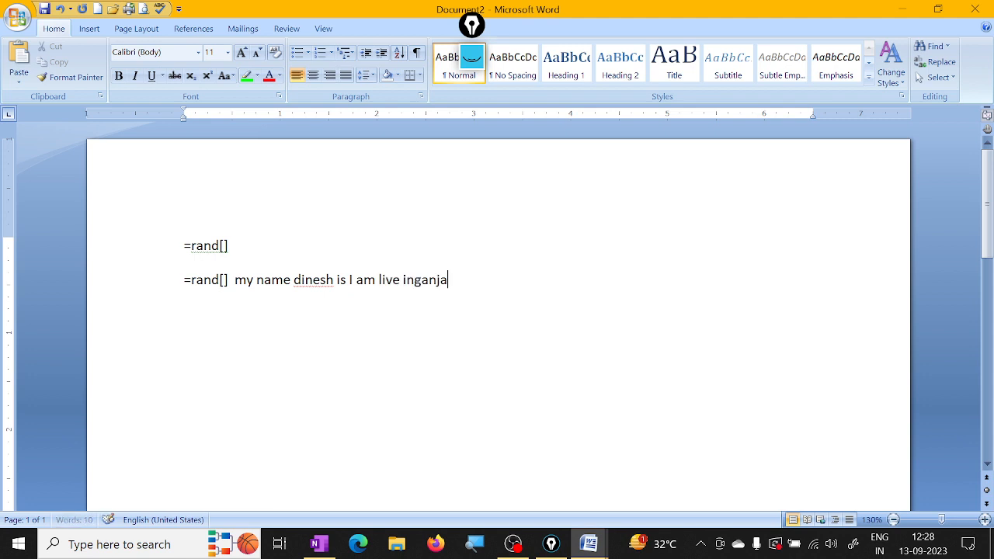
Step: Add "my name", the person's first name and "is I am live in ganja" after the second =rand[]
key("BackSpace")
key("BackSpace")
key("BackSpace")
key("BackSpace")
key("BackSpace")
key("BackSpace")
type("n gaj")
key("BackSpace")
type("n")
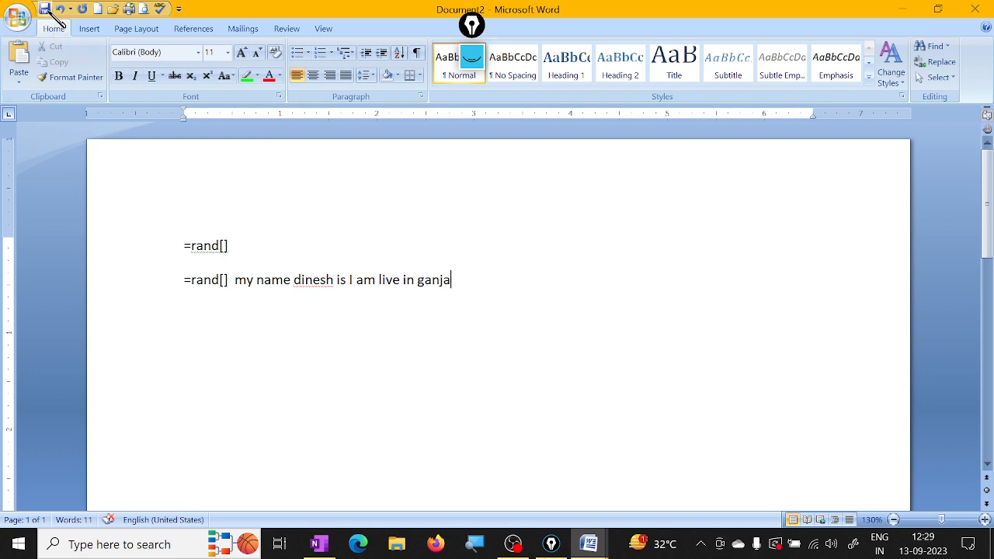
Step: Save the new document in the Documents folder as a Word Document named raju
left_click(47, 10)
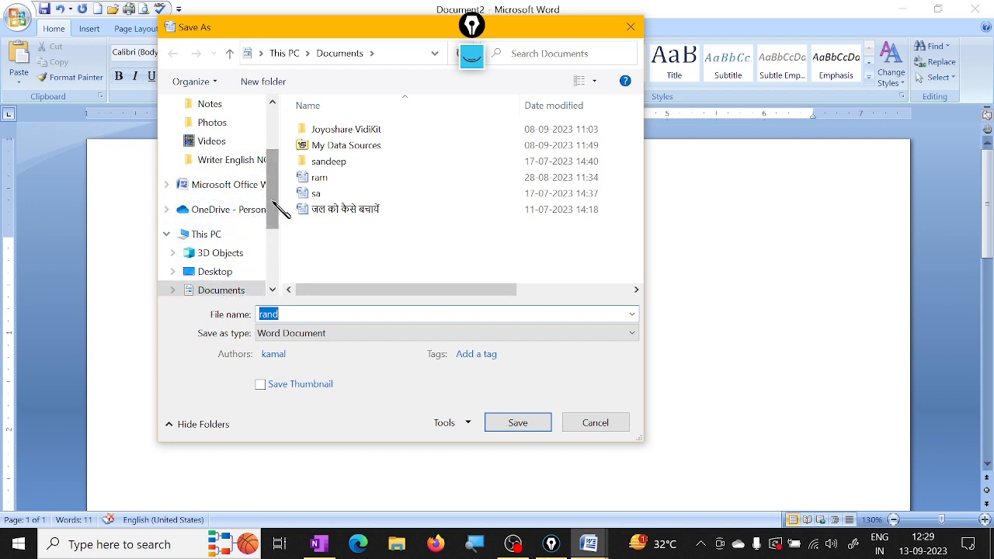
left_click_drag(272, 200, 272, 123)
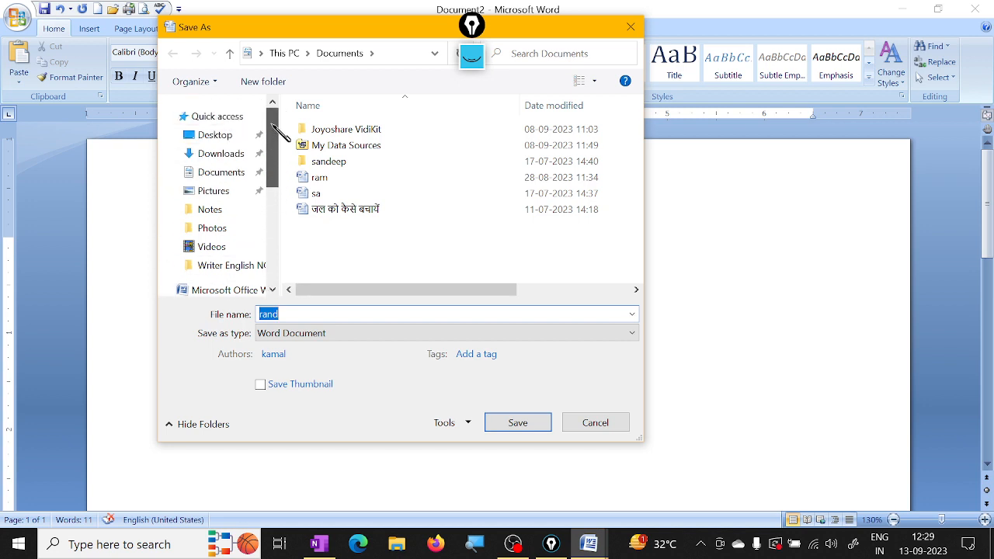
left_click(210, 138)
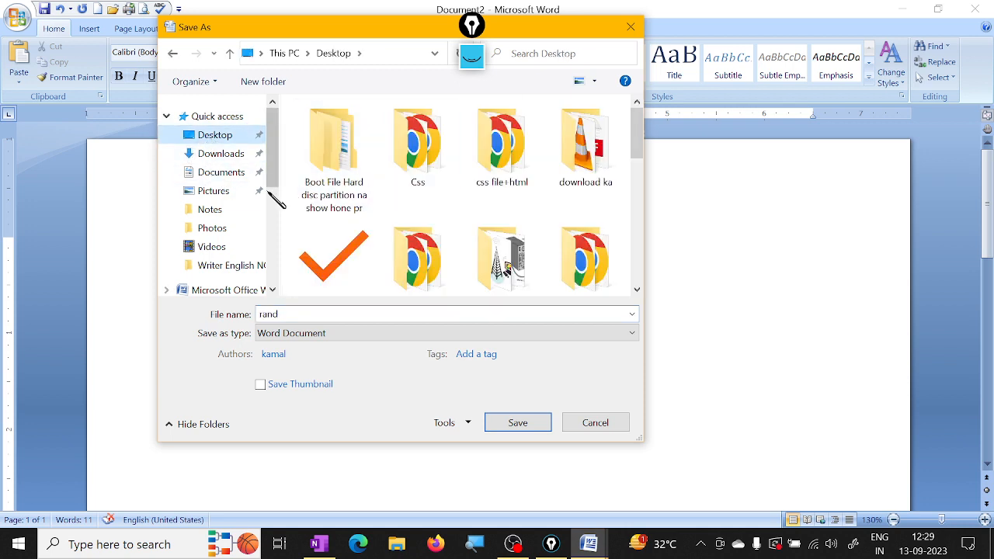
left_click(225, 173)
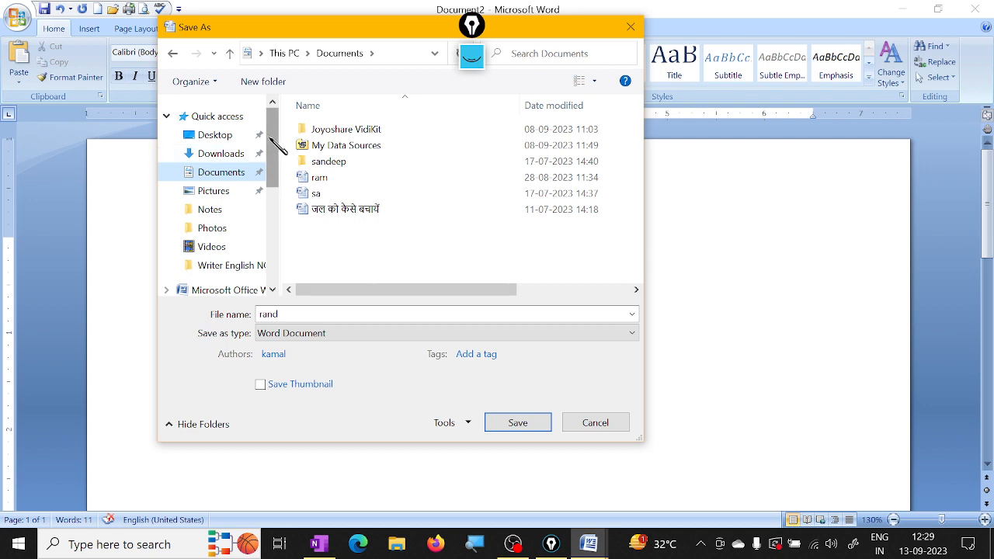
mouse_move(269, 129)
left_mouse_down()
mouse_move(272, 262)
mouse_move(273, 113)
left_mouse_up()
mouse_move(273, 146)
left_mouse_down()
mouse_move(279, 251)
mouse_move(280, 139)
mouse_move(267, 134)
left_mouse_up()
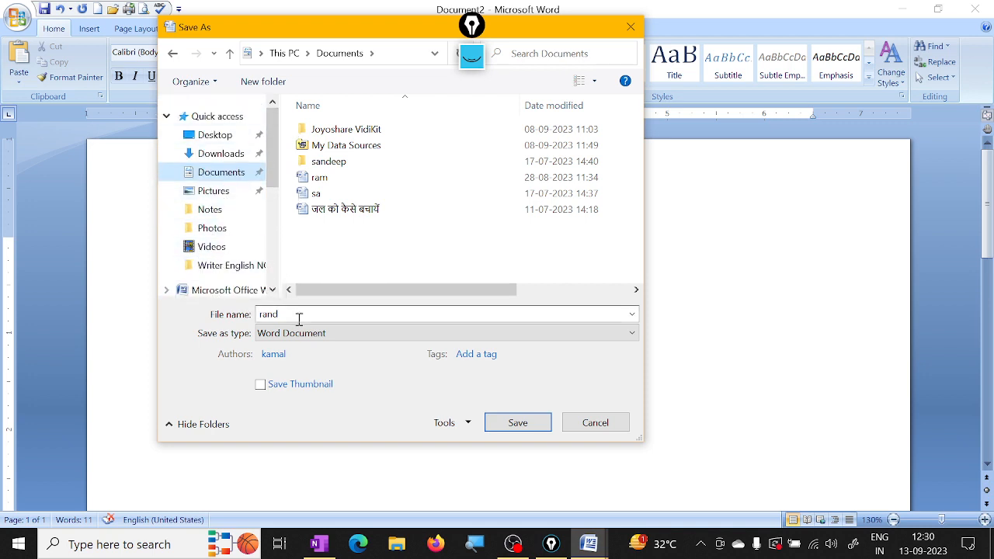
left_click(246, 319)
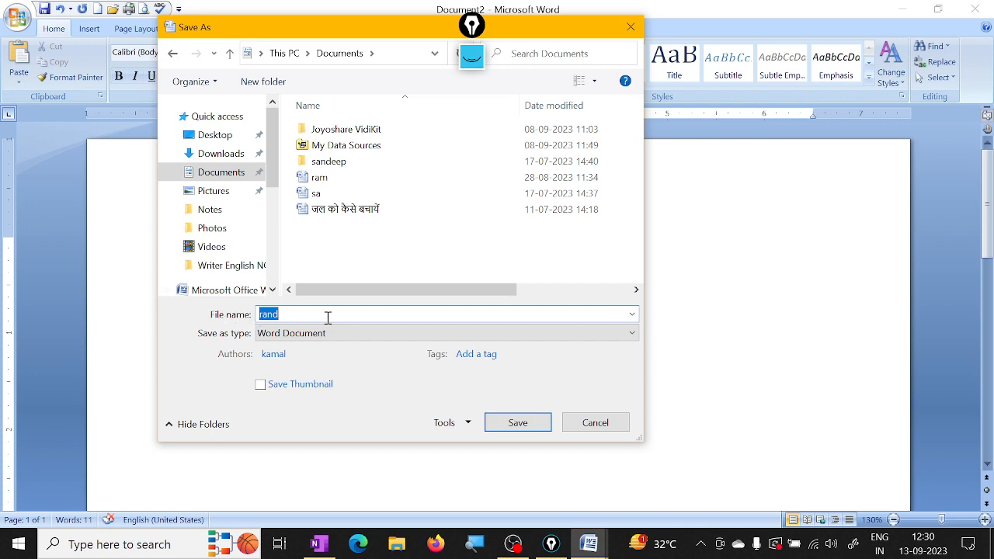
type("ra")
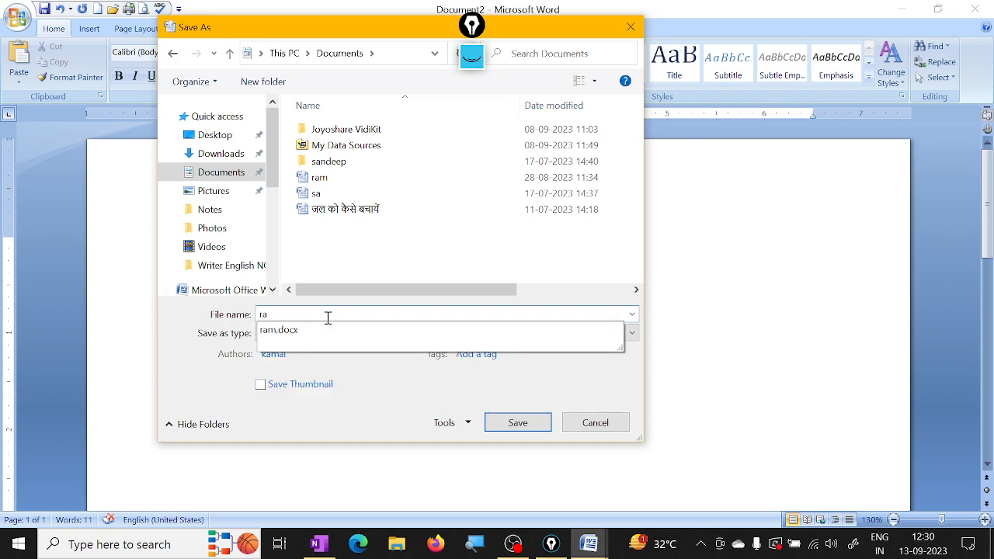
type("ju")
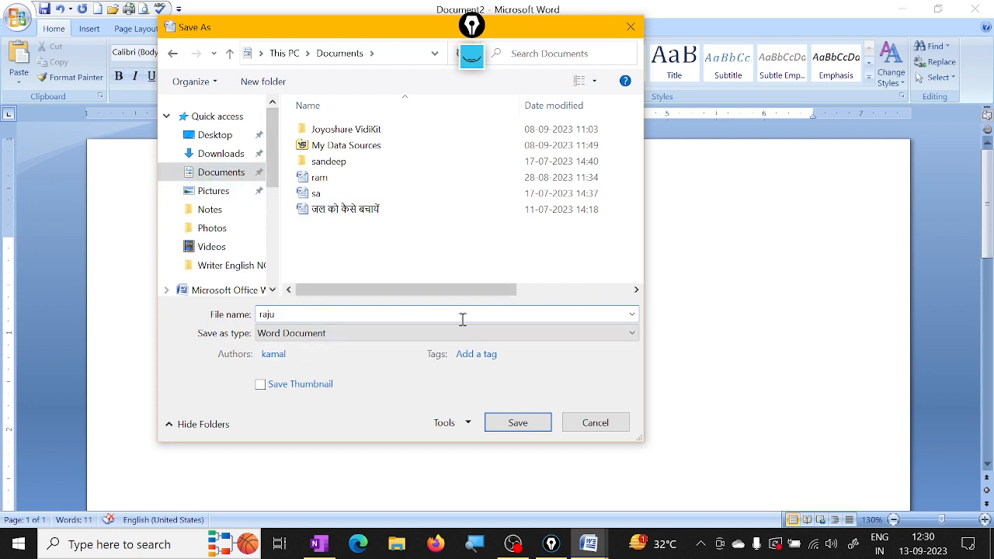
left_click(534, 425)
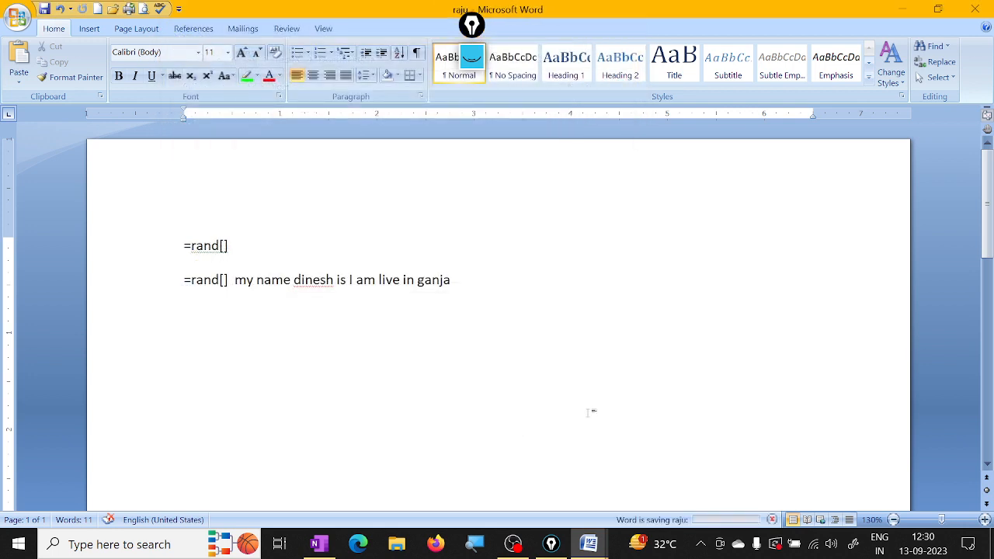
Step: Start a Save As of the document and create a new folder named raju in Documents
left_click(22, 34)
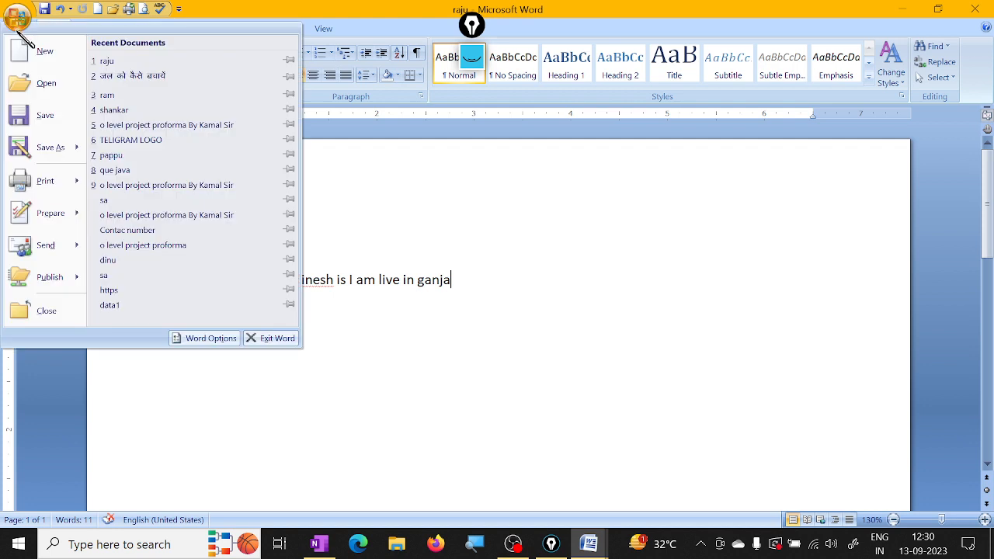
left_click(44, 150)
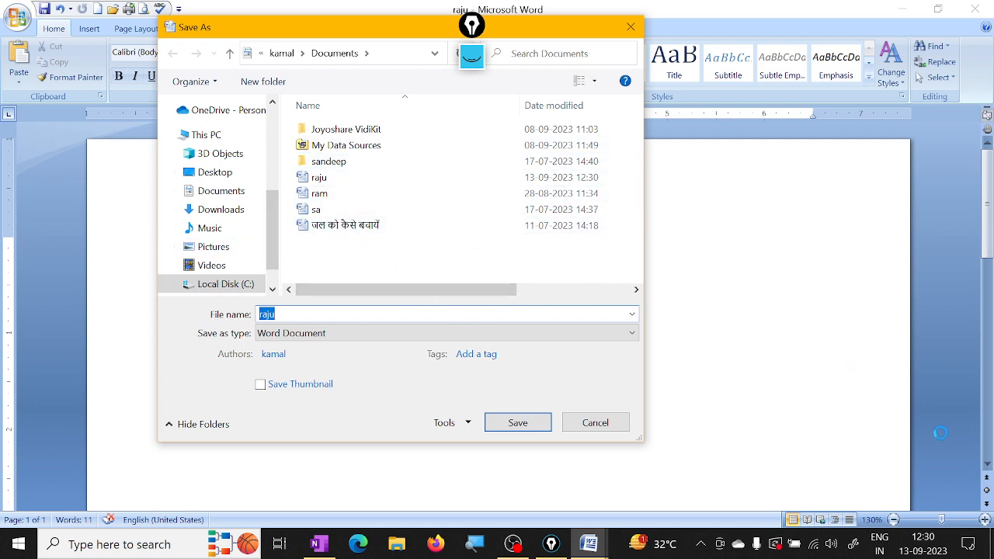
left_click(272, 83)
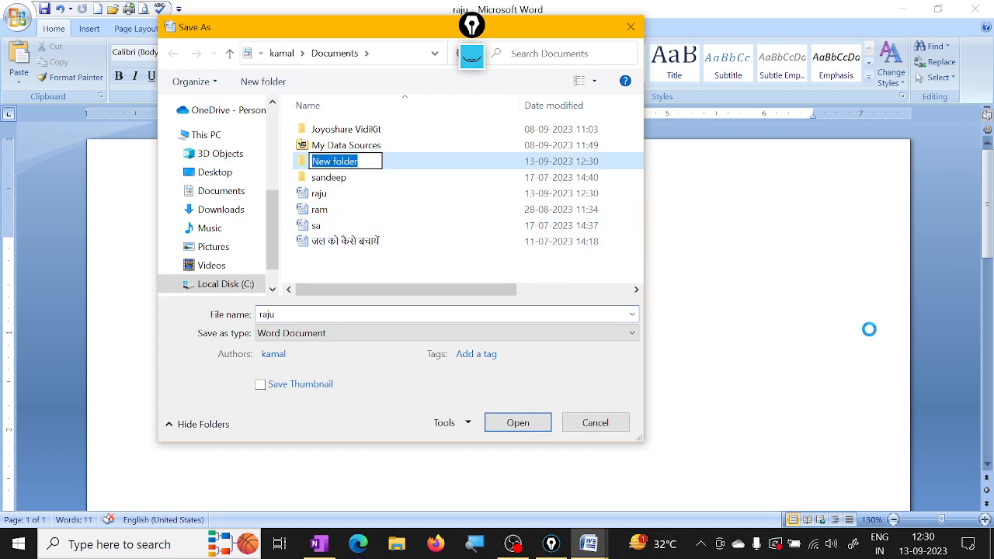
type("raju")
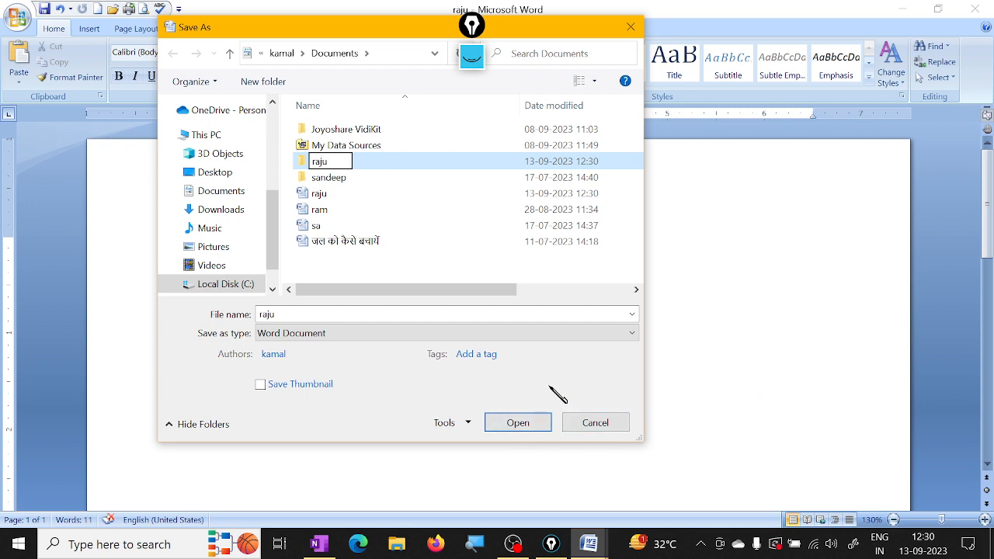
key("Return")
Step: Save a copy of the document inside the new raju folder under the file name raju
double_click(327, 166)
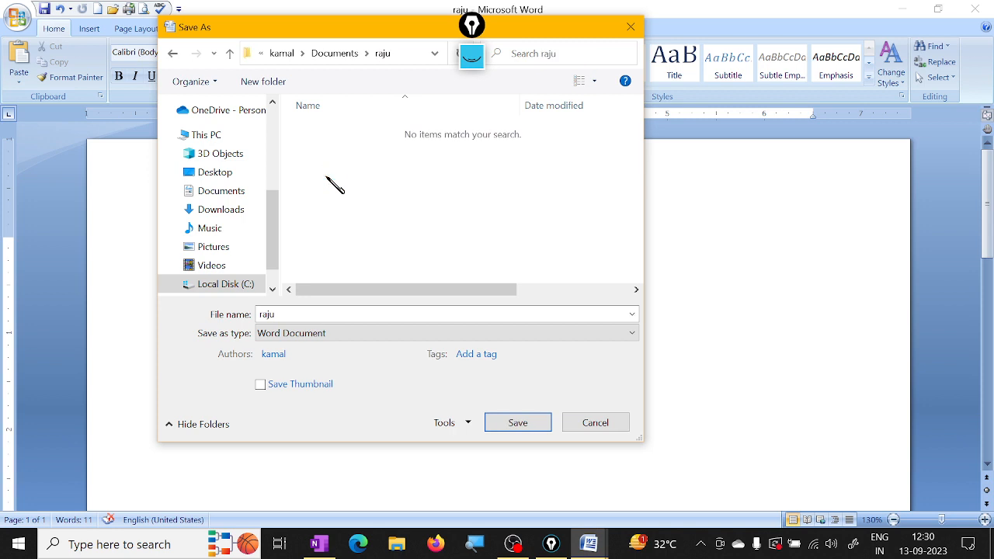
double_click(301, 314)
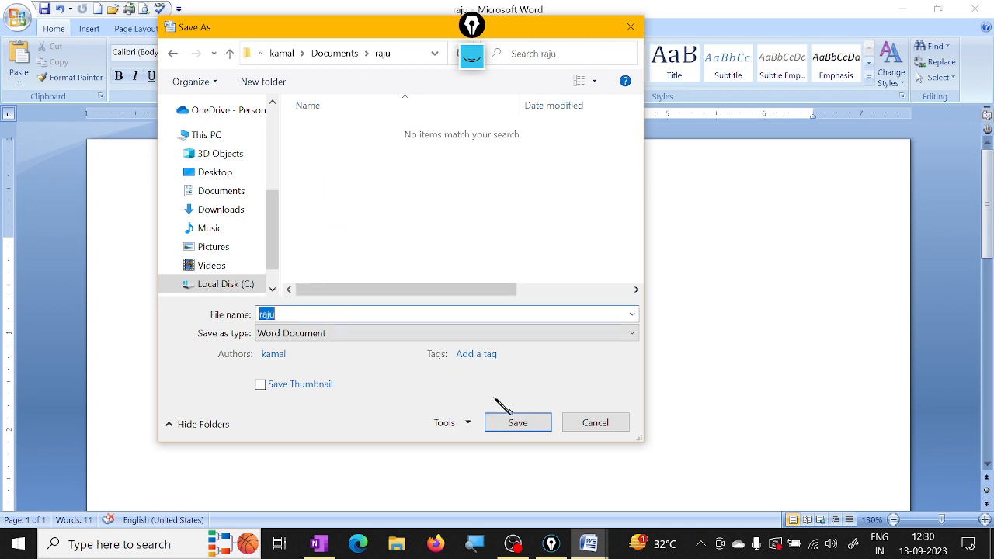
left_click(537, 427)
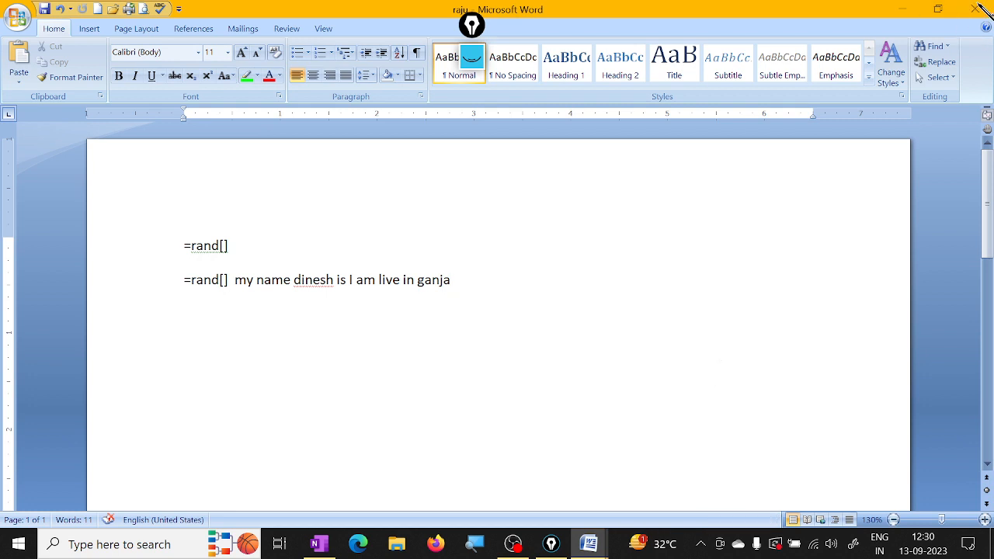
Step: Close the raju document and Document1, discarding the changes to Document1
left_click(976, 9)
left_click(976, 9)
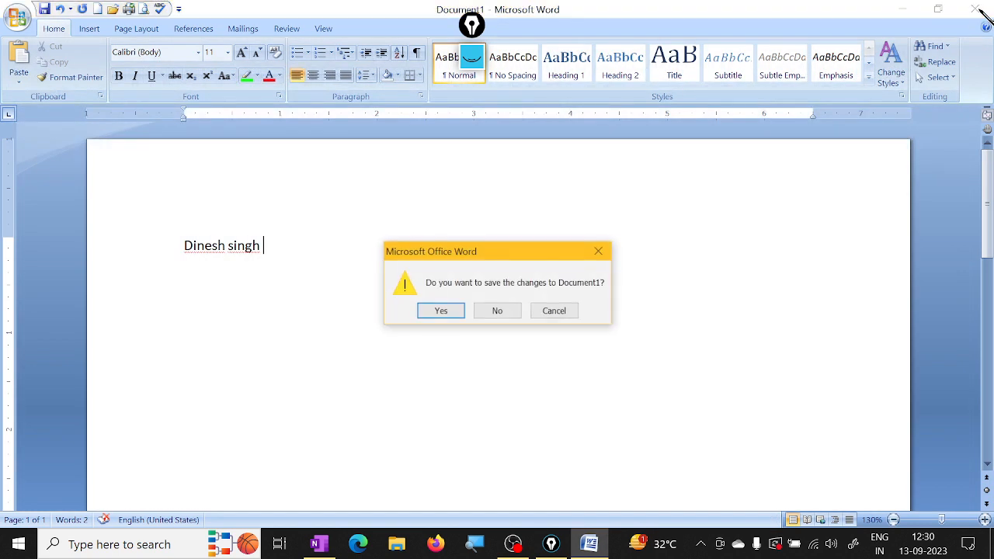
left_click(501, 312)
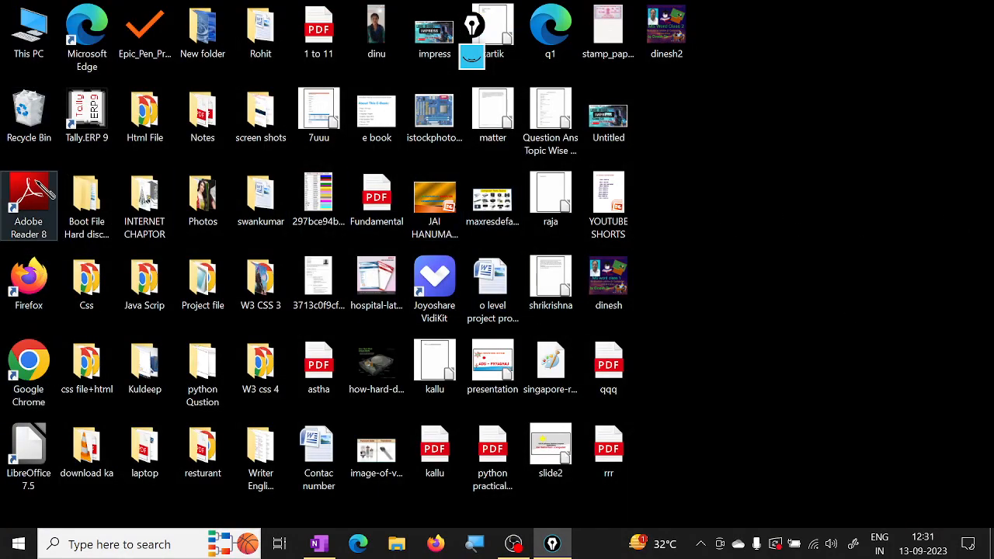
left_click(132, 532)
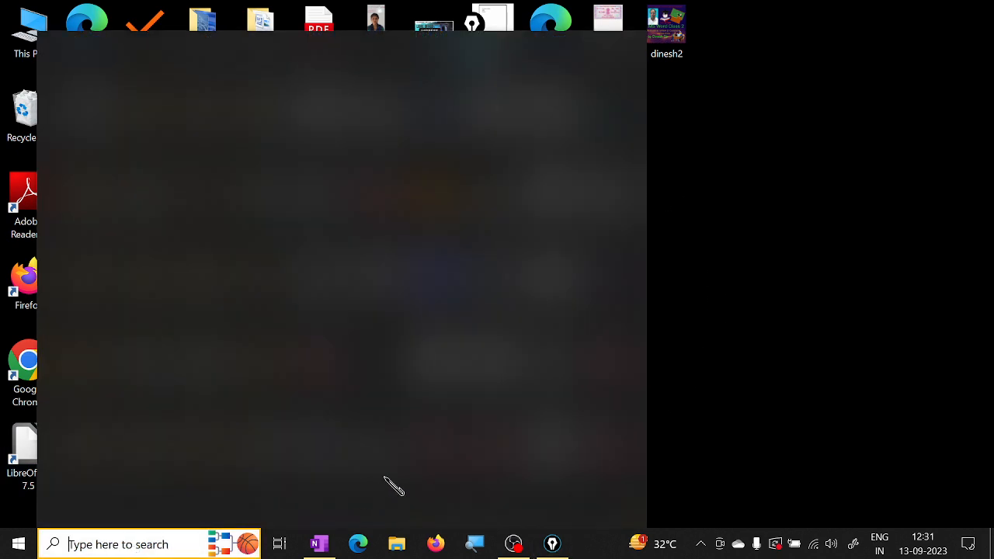
left_click(24, 29)
double_click(23, 29)
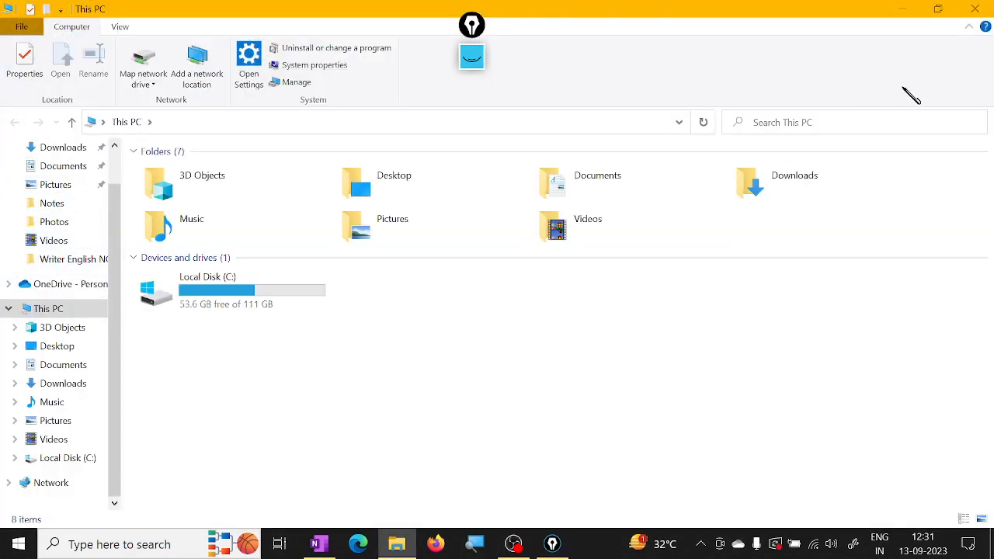
left_click(975, 9)
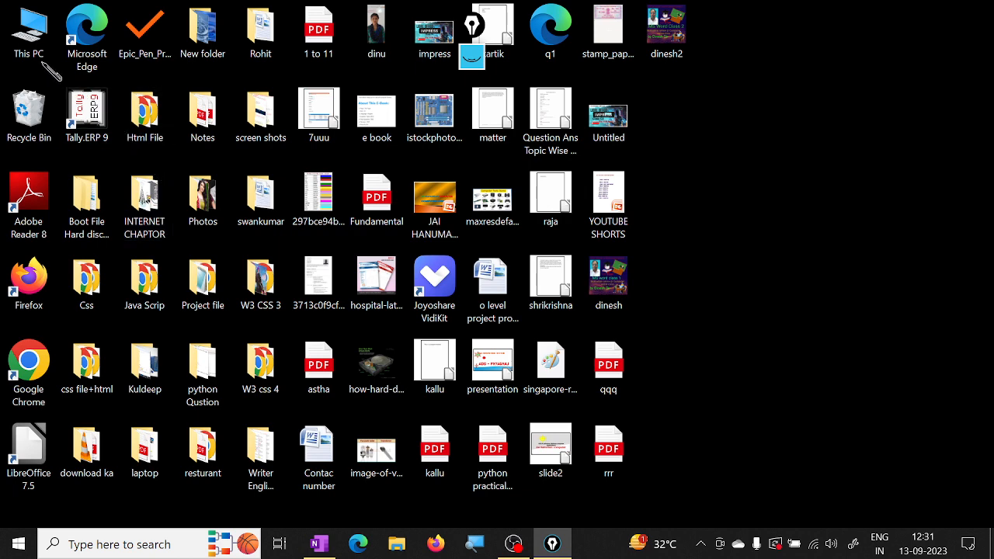
Step: Switch to File Explorer and open the raju document from the raju folder in Documents
double_click(29, 35)
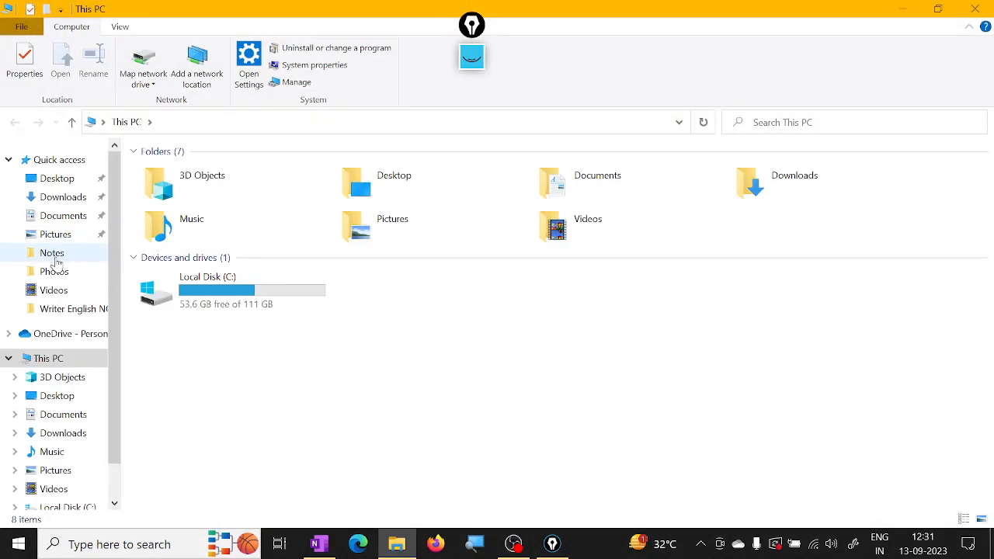
left_click(66, 218)
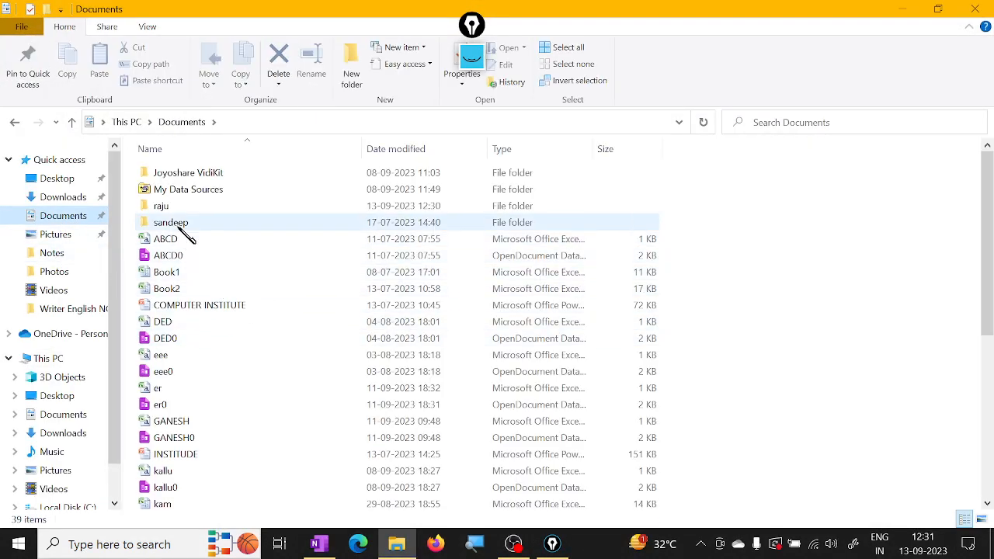
double_click(168, 207)
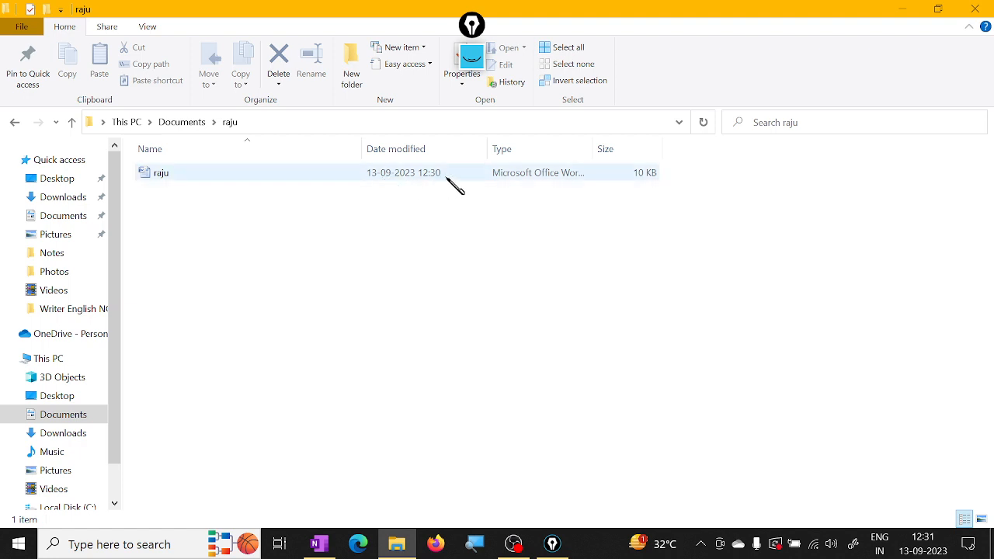
right_click(155, 177)
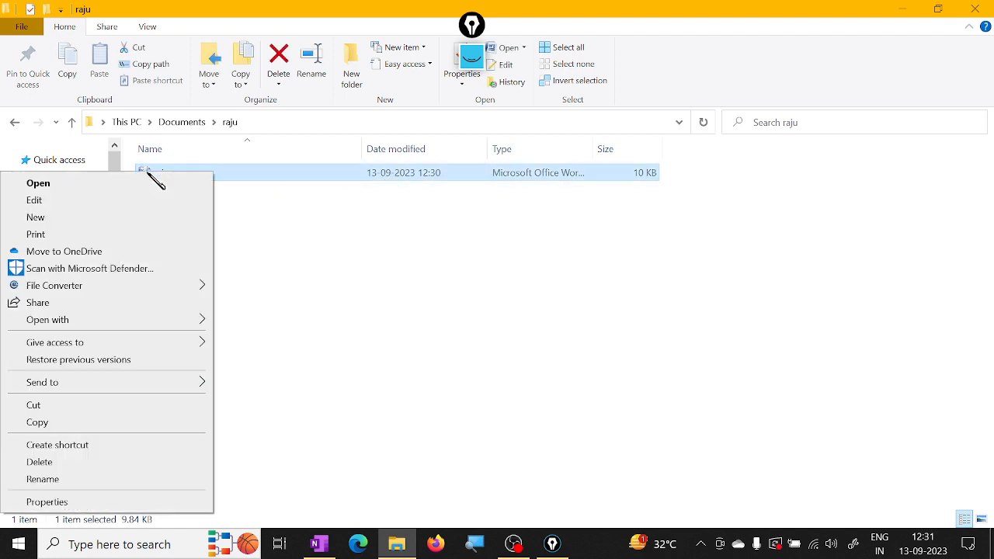
left_click(87, 187)
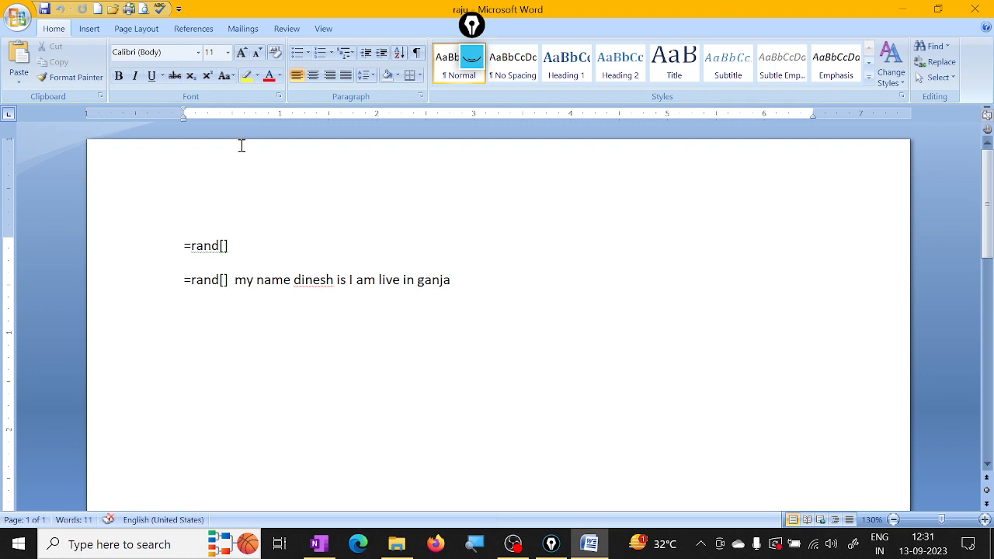
Step: Open the raju document from the Documents raju folder using Word's Open command
left_click(112, 9)
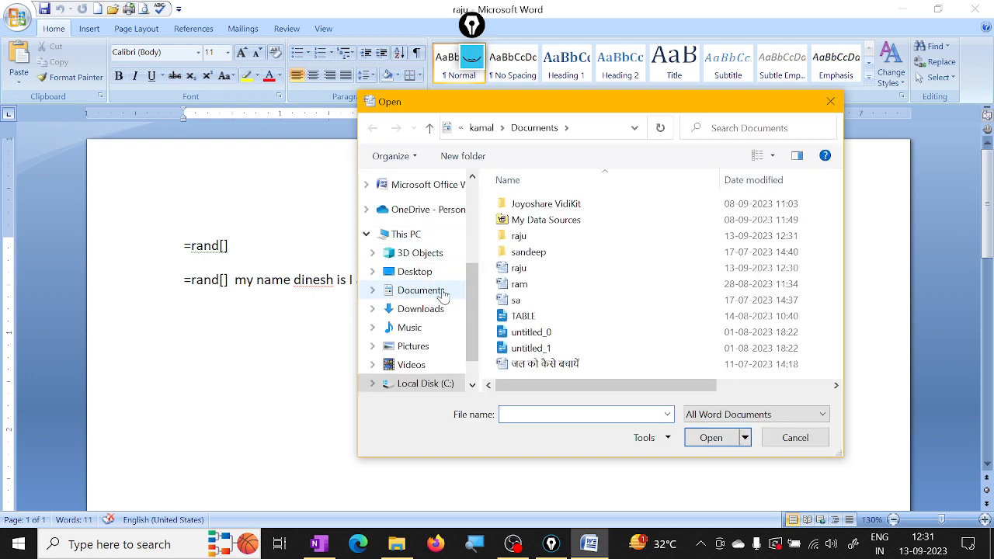
left_click(439, 291)
double_click(532, 241)
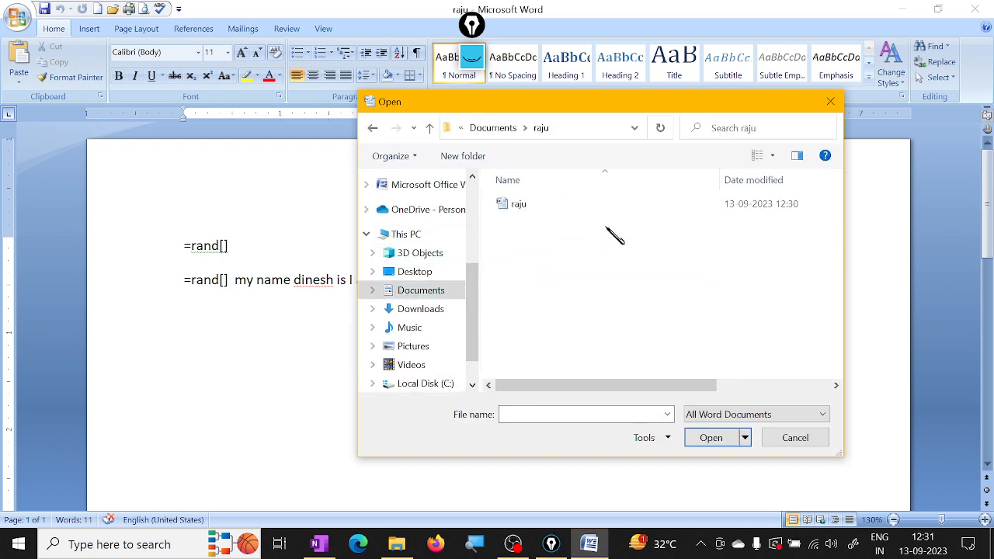
left_click(544, 204)
left_click(711, 438)
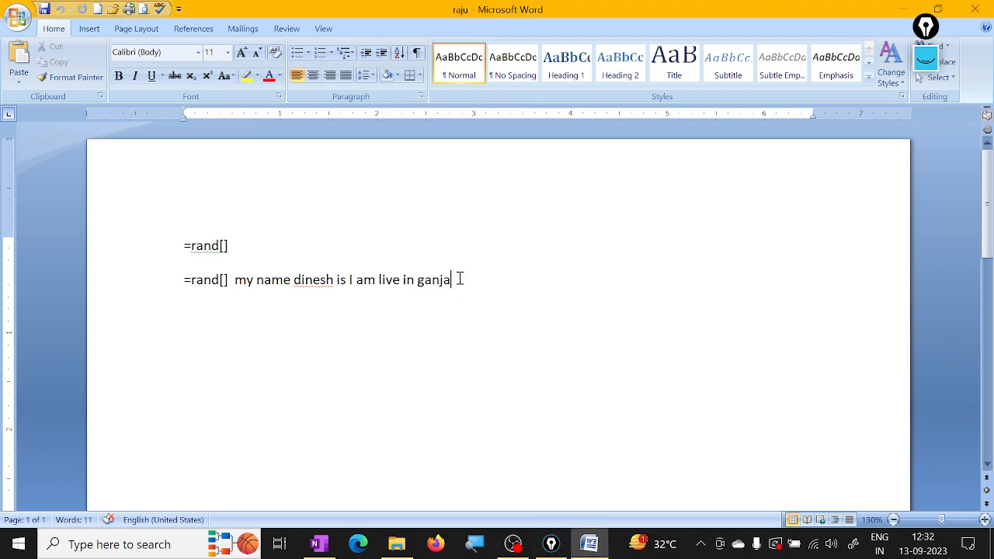
Step: Add the lines Wkjhdkajhfak, Fasjhsafjashf and fasfhasiofhasfs below the existing text and save the document
key("Return")
type("wkjhdkajhfak")
key("Return")
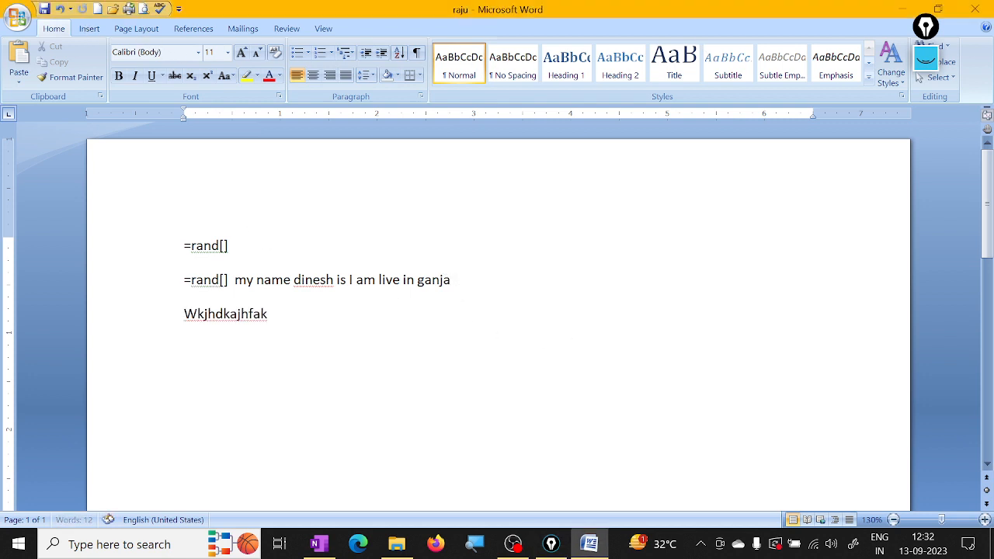
type("fasjhsafjashf")
key("Return")
type("fasfhasiofhasfs")
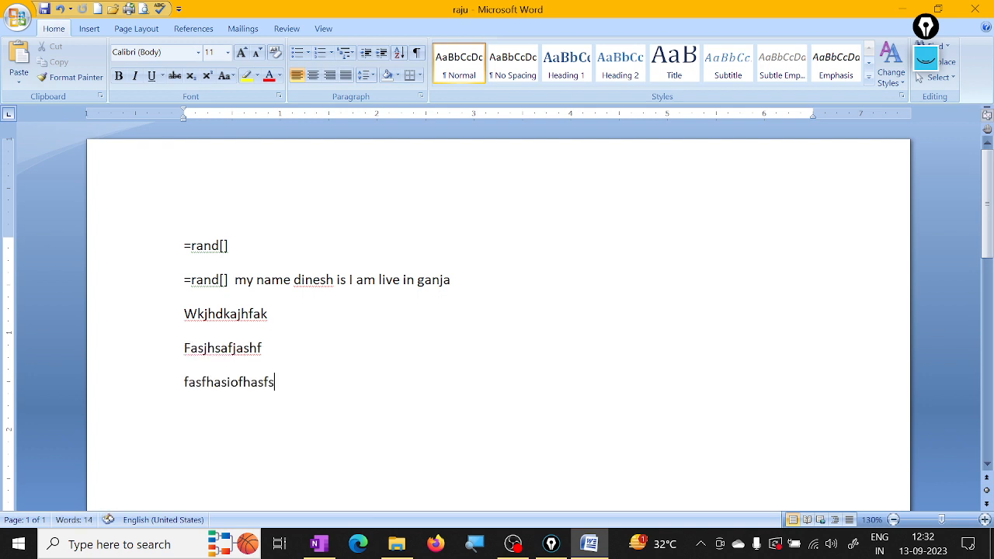
left_click(45, 9)
Step: Add the lines Khfuihfwef, Fwofhqwofwqg, Wgwqhigqwigwqg, Gwgoihwqiogqwgiwq and gwghqwioghq at the document's end
key("Return")
type("khfuihfwef")
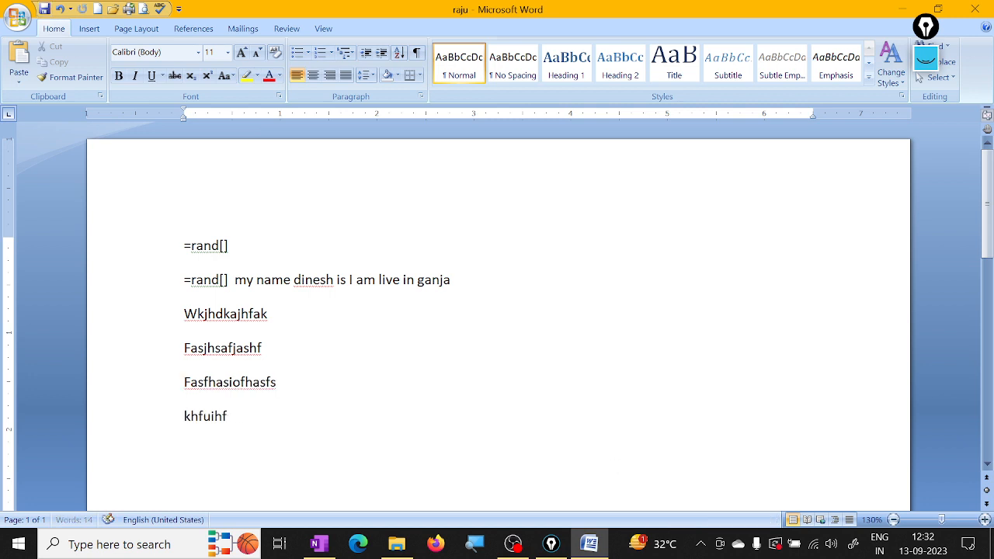
key("Return")
type("fwofhqwofwqg")
key("Return")
type("wgwqhigqwigwqg")
key("Return")
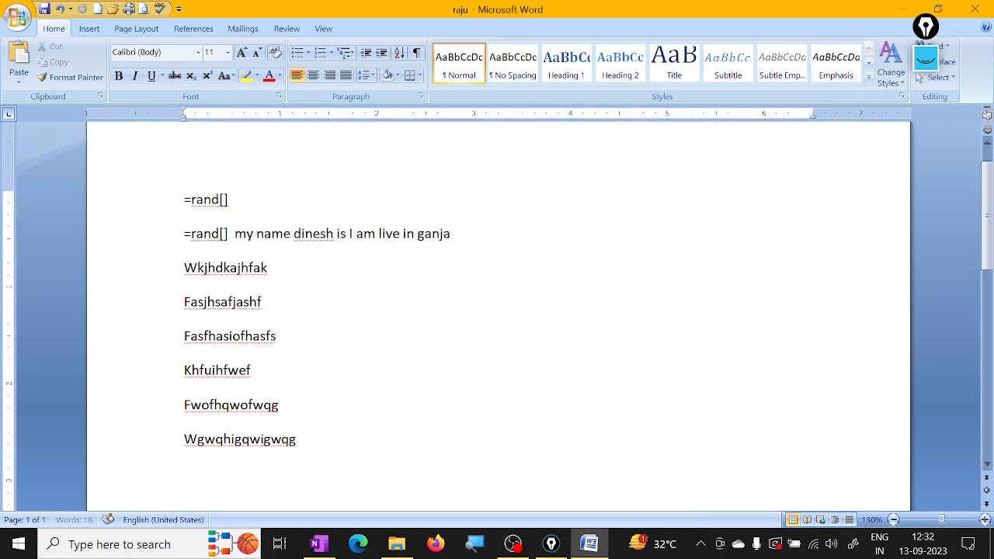
type("gwgoihwqiogqwgiwq")
key("Return")
type("gwghqwioghq")
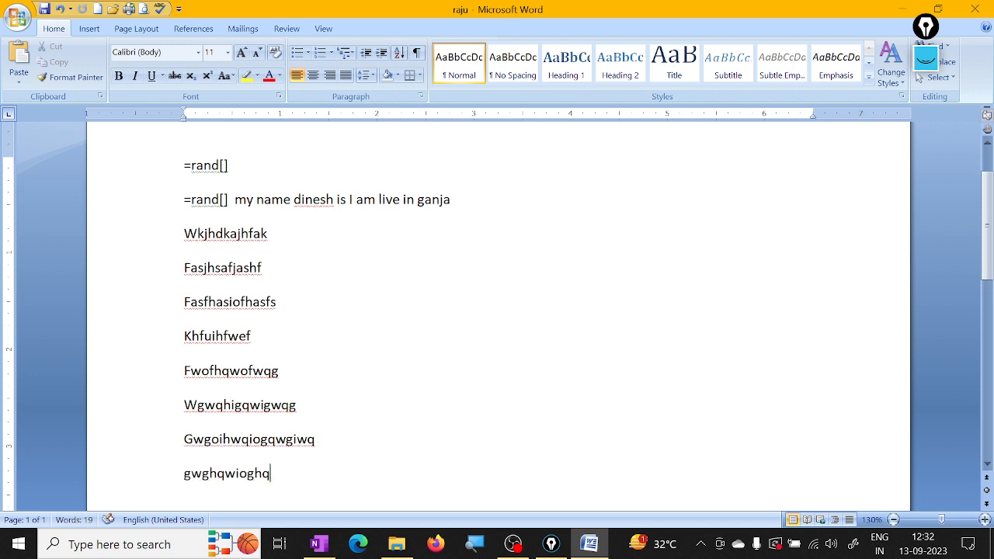
Step: Close the raju document without saving its changes and reopen it from the Documents raju folder
left_click(975, 9)
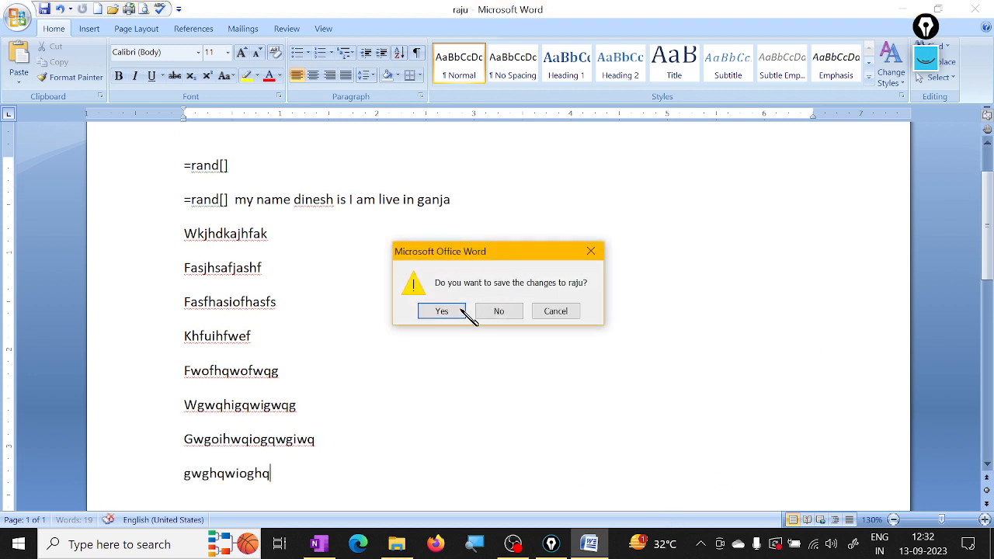
left_click(506, 311)
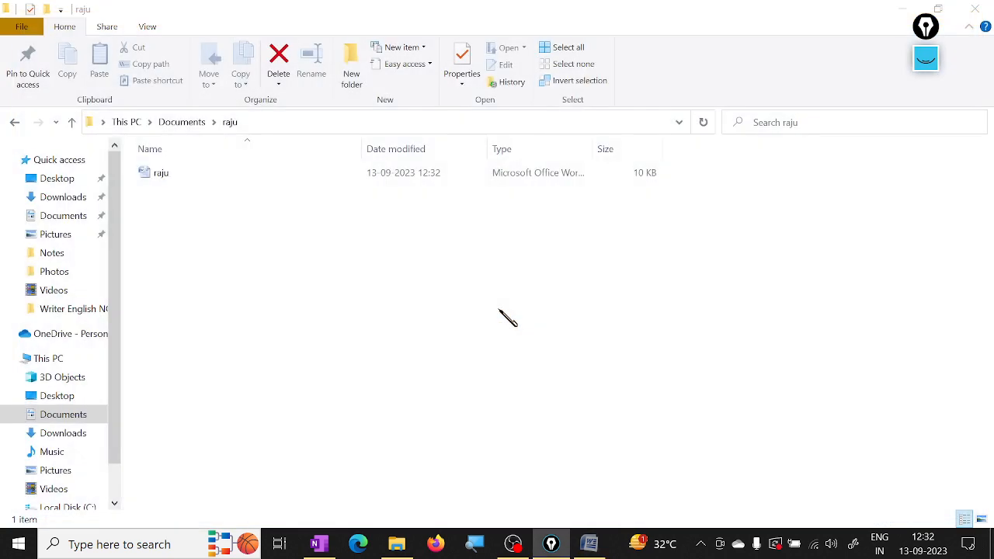
double_click(178, 176)
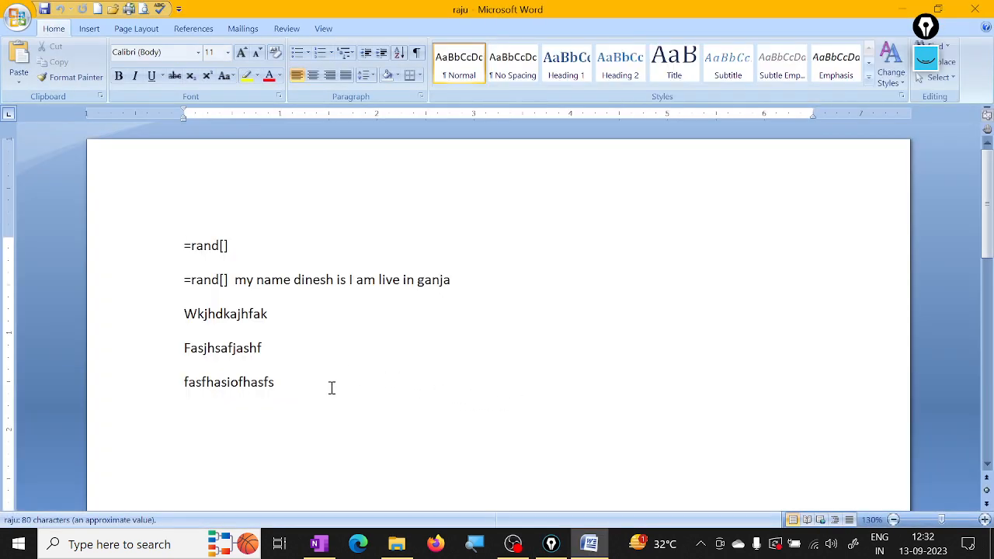
Step: Add the lines Akhauhvawiofw, Awfhwfouiqwfhqw\, Fqwfhwqiofhwqf\, Qwgwqofgwoqfwq and fwqfwhqoiffqw at the document's end and save it
left_click(298, 383)
key("Return")
type("akhauhvawiofw")
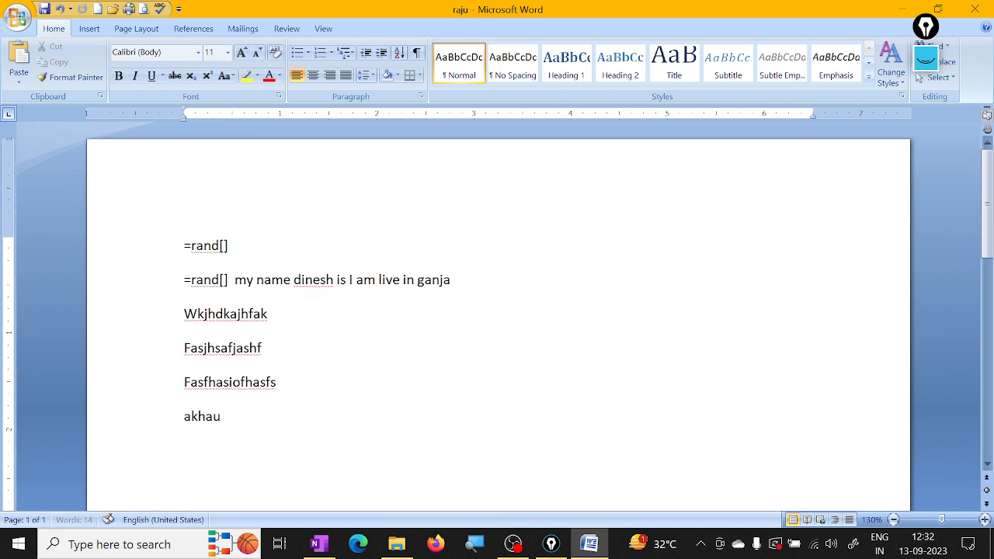
key("Return")
type("awfhwfouiqwfhqw\\")
key("Return")
type("fqwfhwqiofhwqf\\")
key("Return")
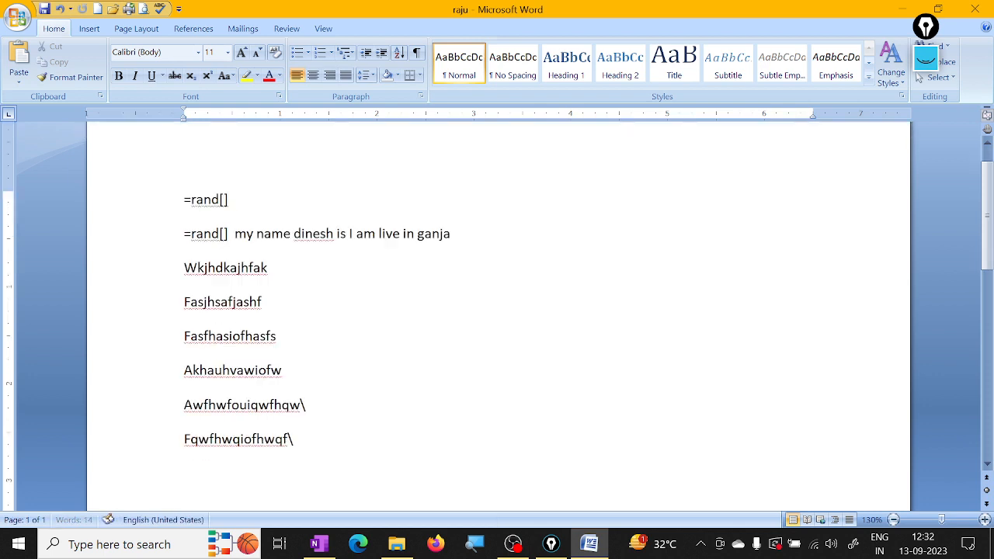
type("qwgwqofgwoqfwq")
key("Return")
type("fwqfwhqoiffqw")
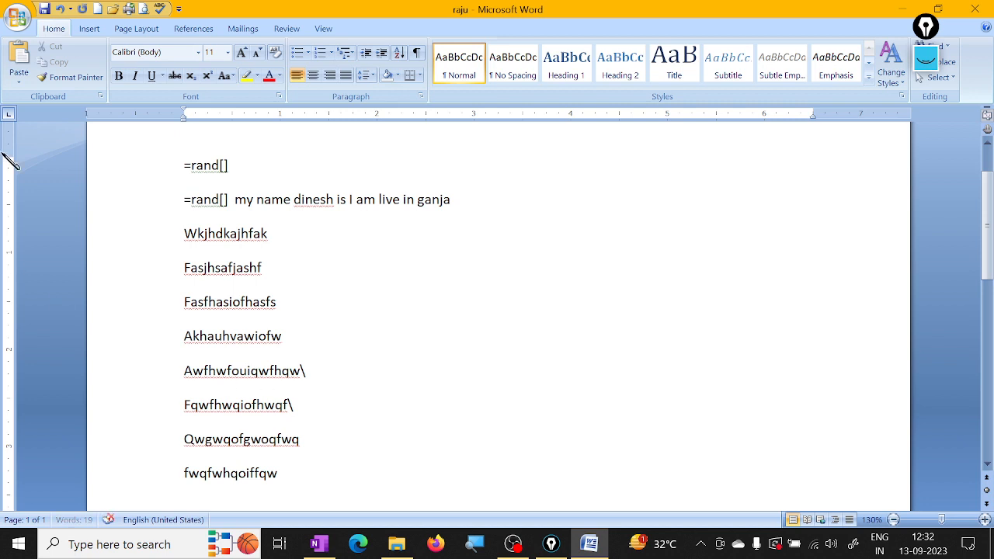
left_click(44, 9)
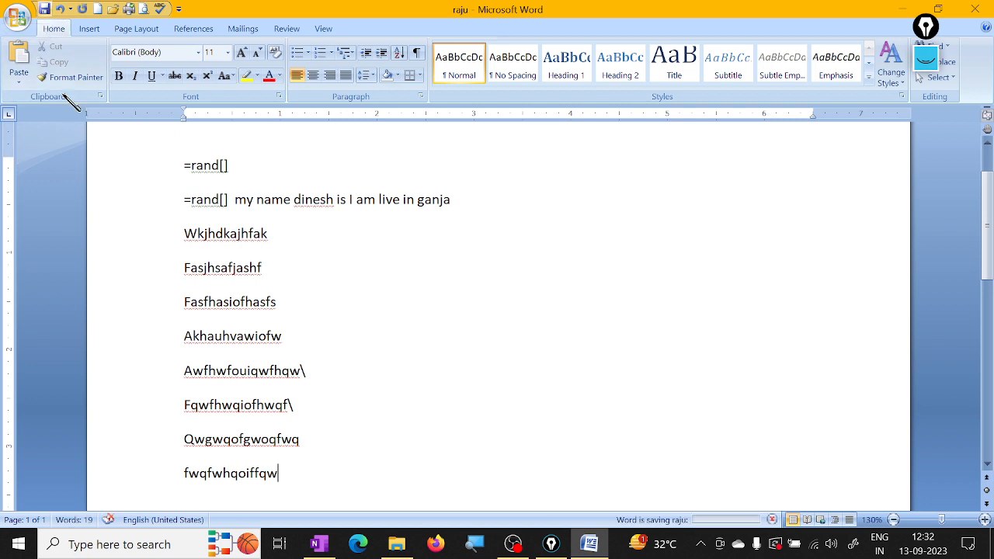
Step: Close the saved raju document and reopen it from its folder to check the added lines
left_click(975, 8)
double_click(211, 174)
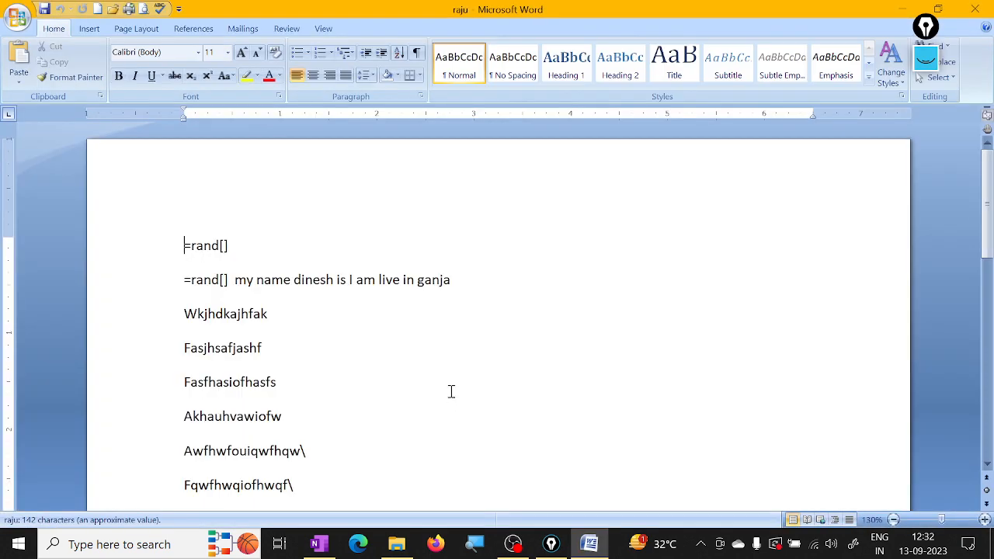
scroll(450, 391, "down", 3)
scroll(451, 389, "up", 2)
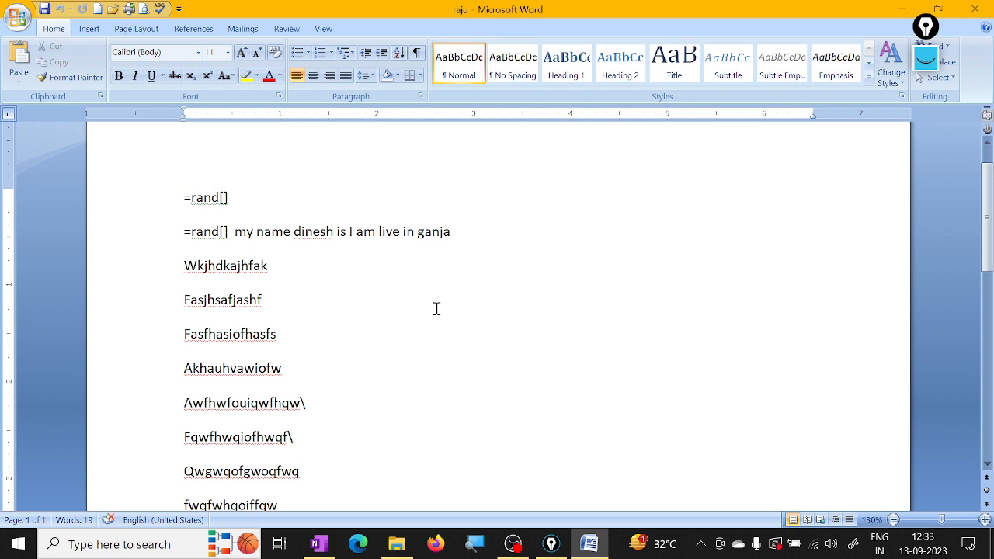
Step: Look through the available save locations in the Save As dialog and cancel without saving a copy
left_click(17, 16)
mouse_move(50, 177)
left_click(48, 147)
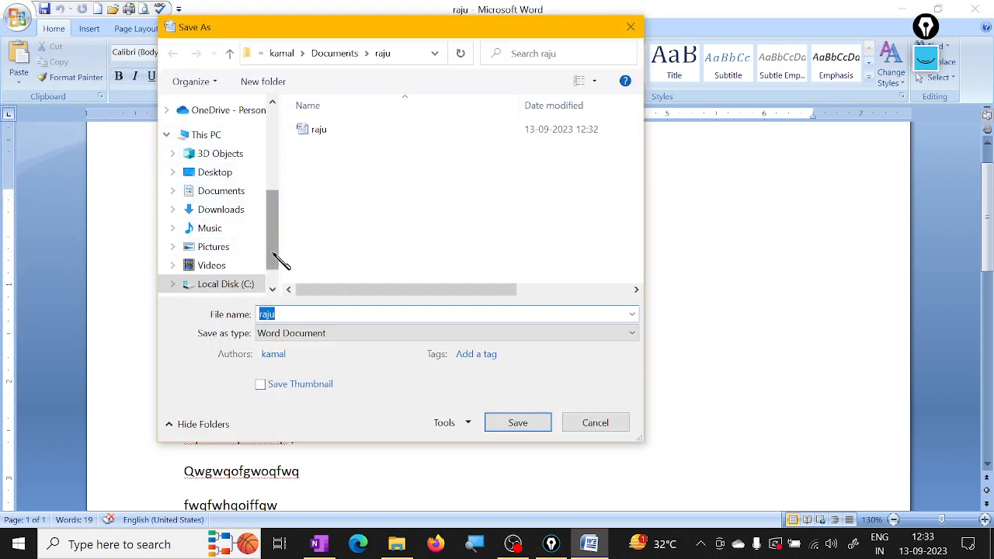
left_click_drag(275, 264, 277, 150)
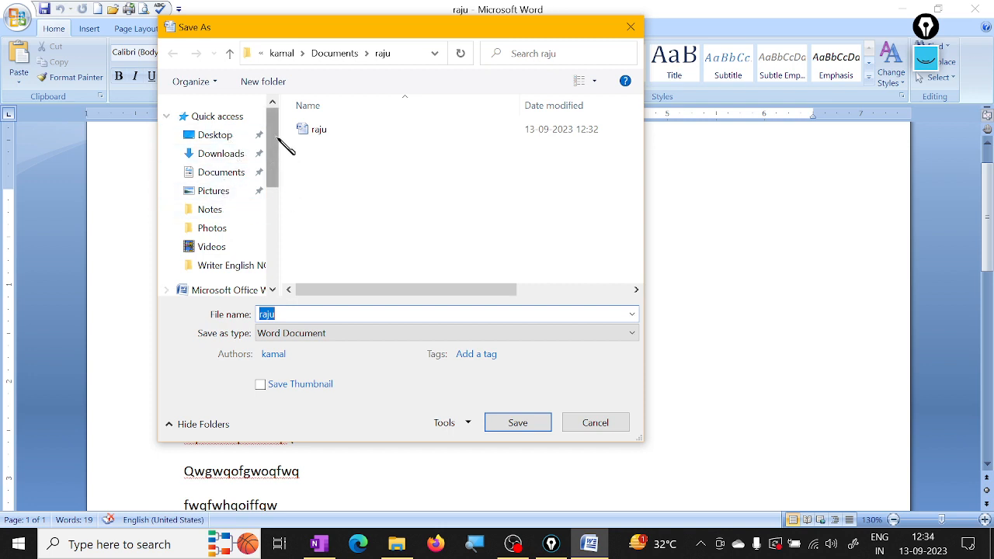
scroll(275, 143, "down", 1)
left_click_drag(274, 143, 278, 250)
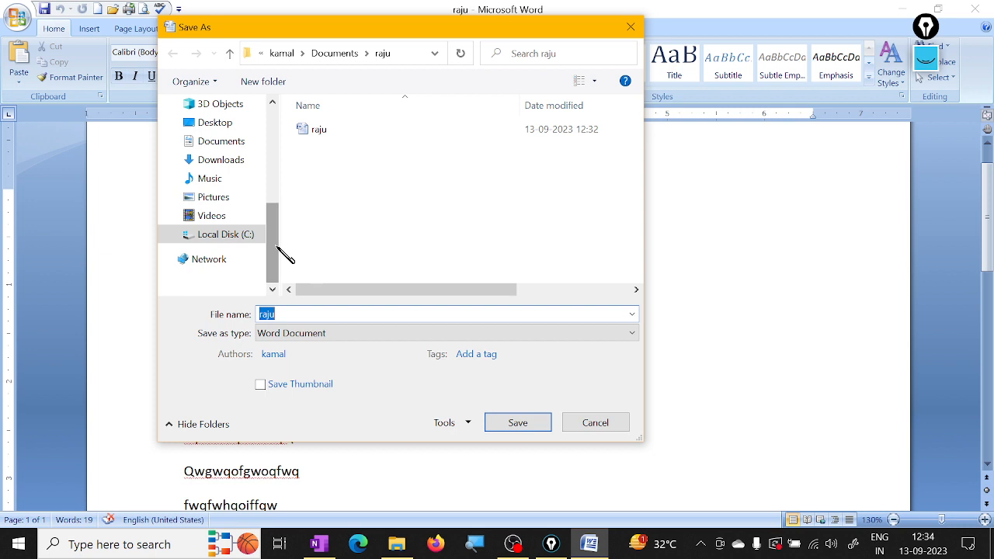
left_click_drag(278, 259, 286, 164)
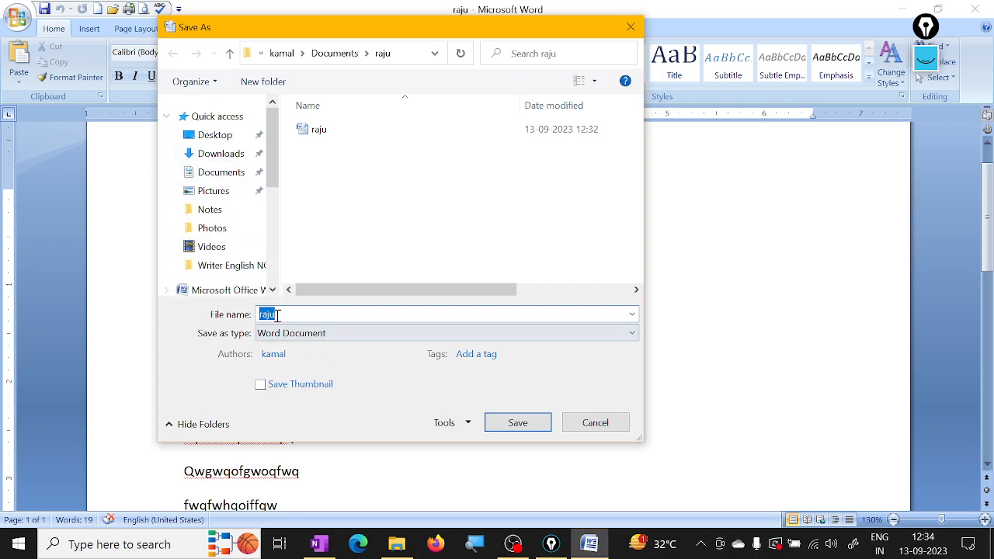
left_click(621, 425)
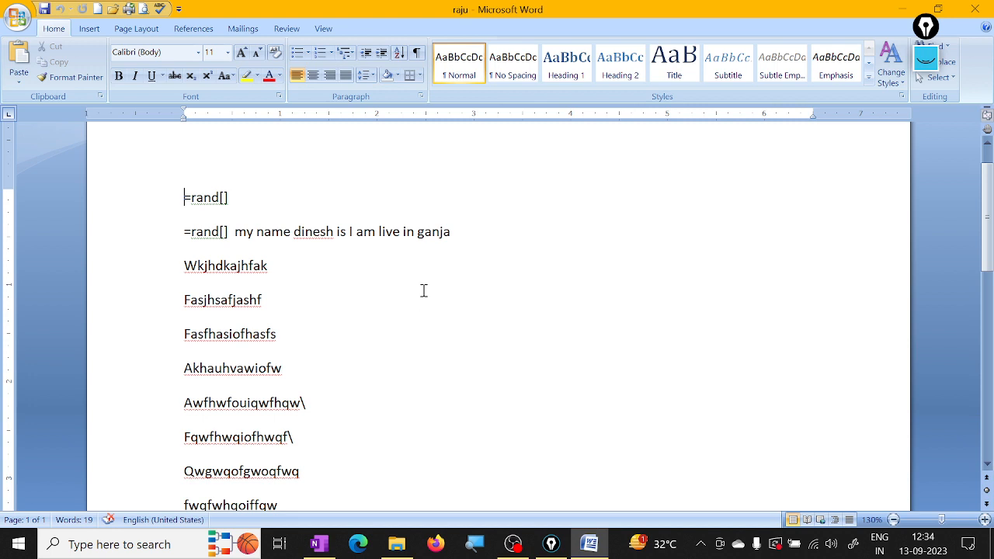
Step: Cut the document's first five lines, through Fasfhasiofhasfs, and undo the cut
scroll(424, 291, "down", 3)
scroll(387, 355, "up", 3)
scroll(492, 366, "down", 2)
scroll(389, 338, "up", 3)
left_click_drag(183, 199, 492, 339)
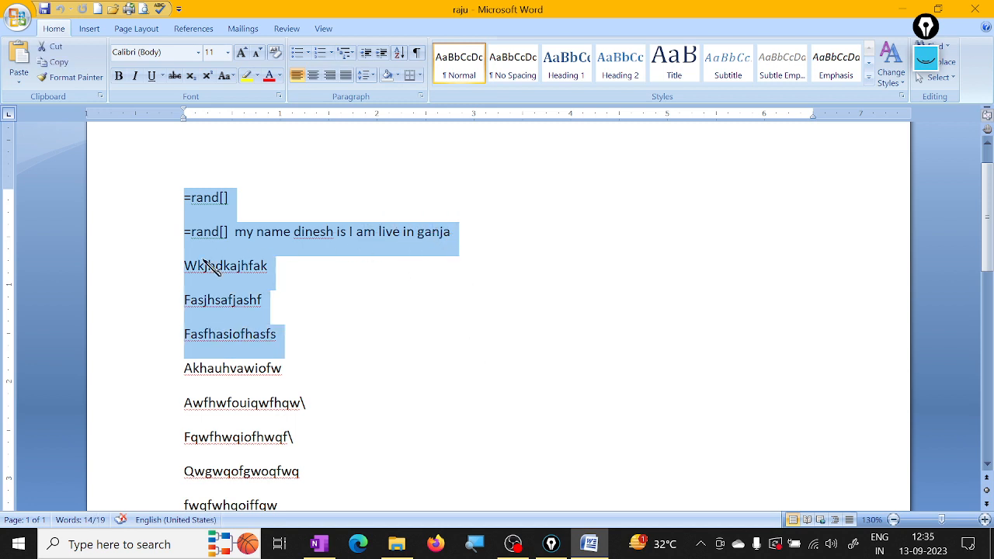
left_click(62, 50)
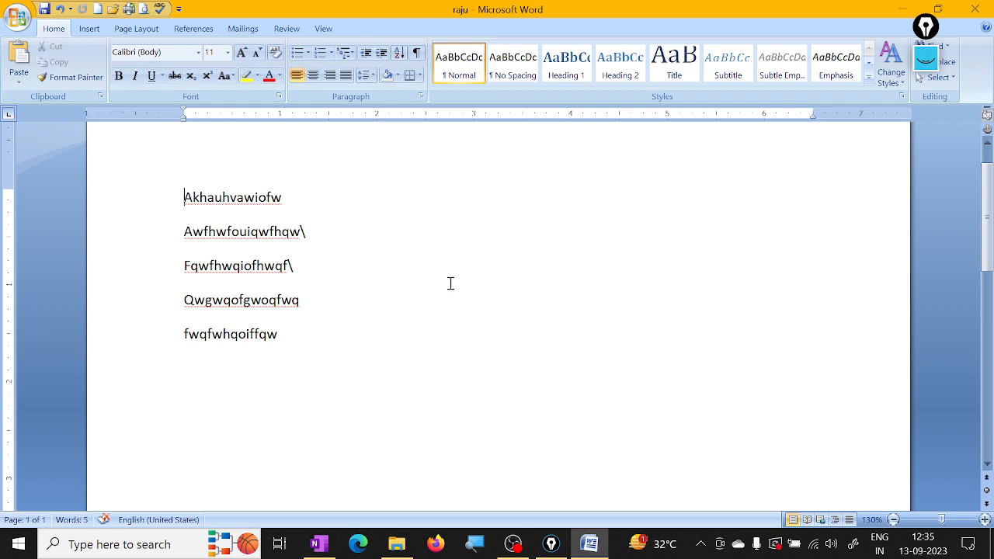
key("ctrl+z")
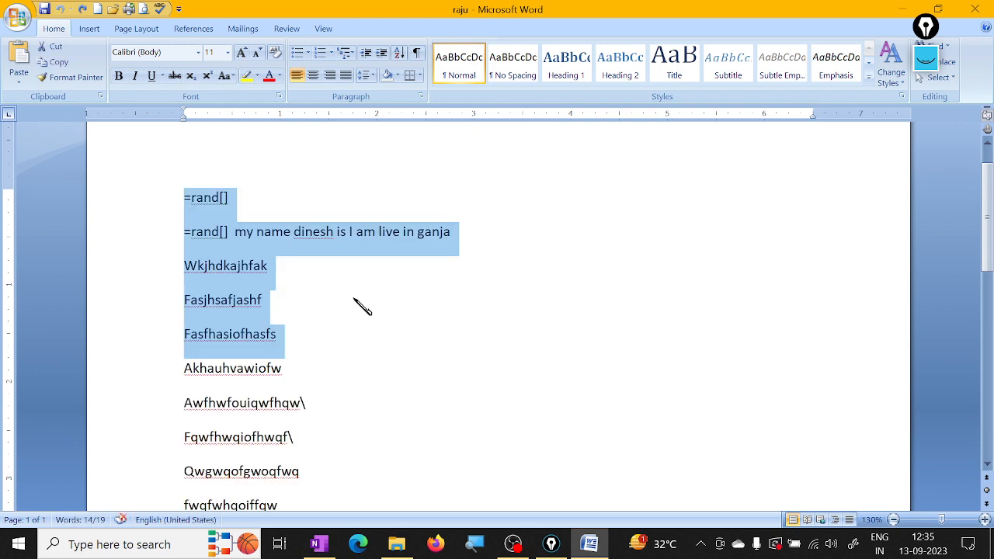
Step: Cut the text from the first rand[] through Akhauhvawiofw, then undo, redo and undo that removal again
left_click(357, 303)
left_click_drag(191, 193, 384, 378)
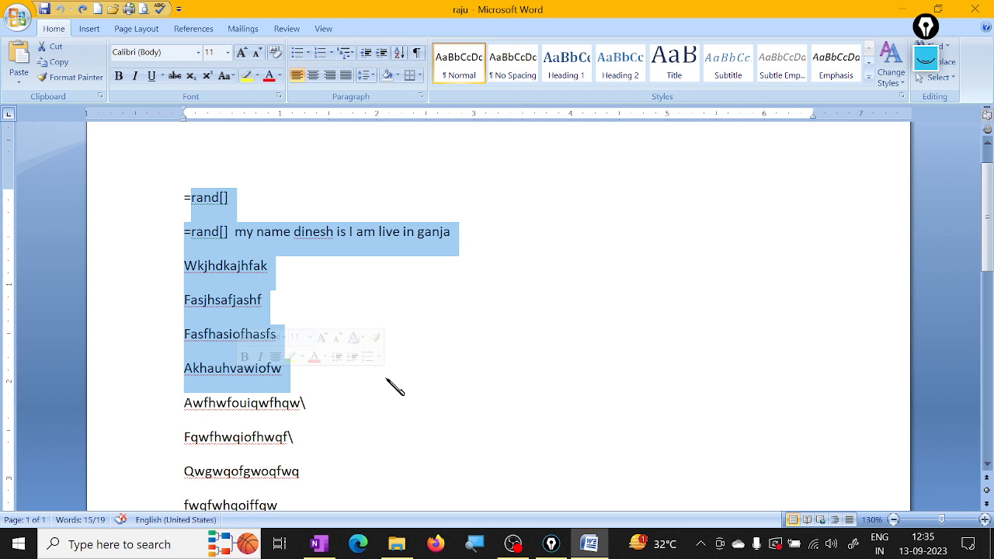
key("ctrl+x")
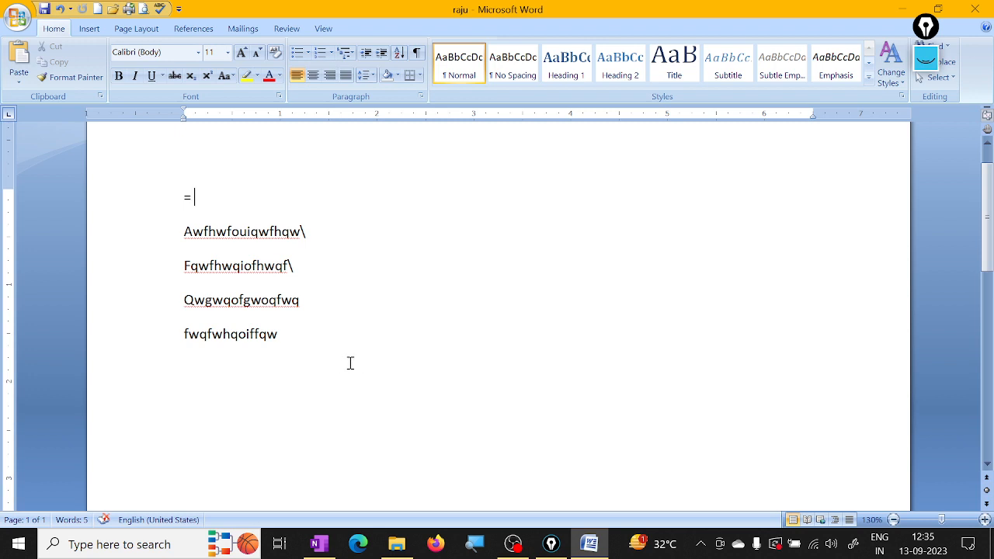
left_click(66, 9)
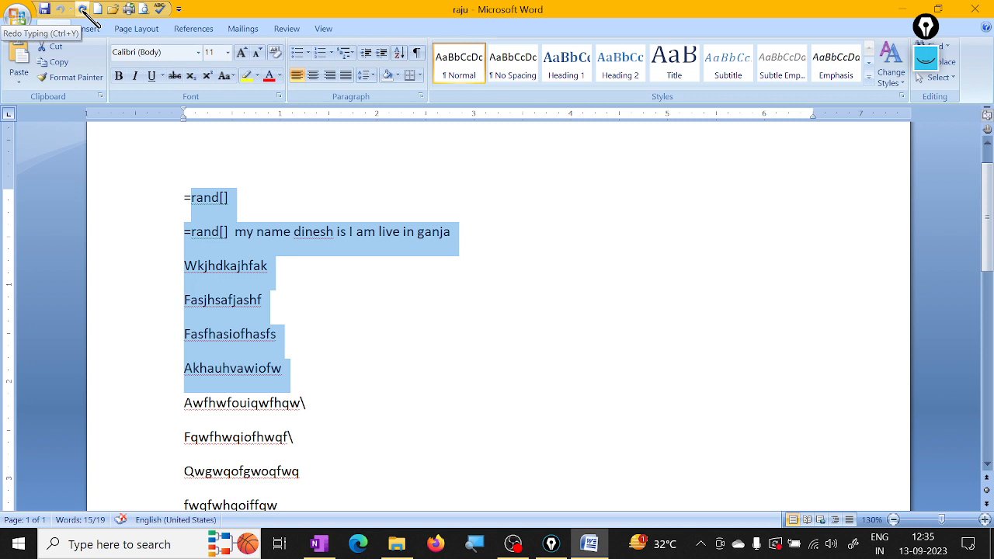
left_click(83, 10)
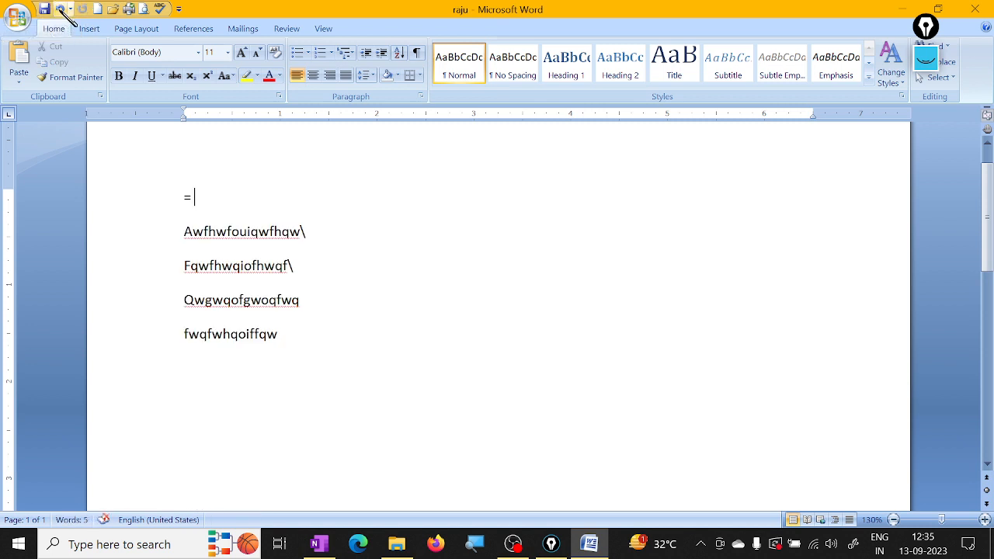
left_click(67, 10)
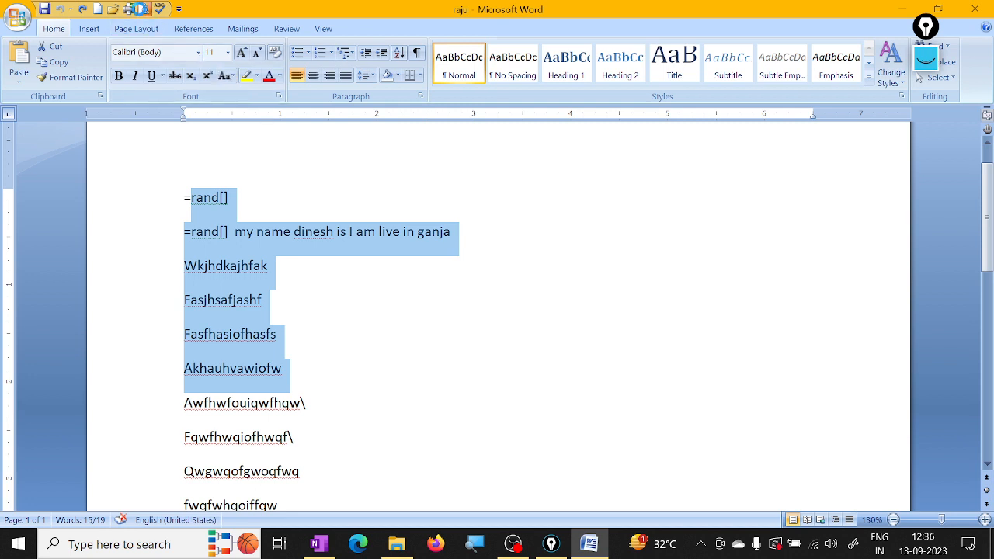
Step: View the document in Print Preview twice, closing the preview each time
left_click(144, 9)
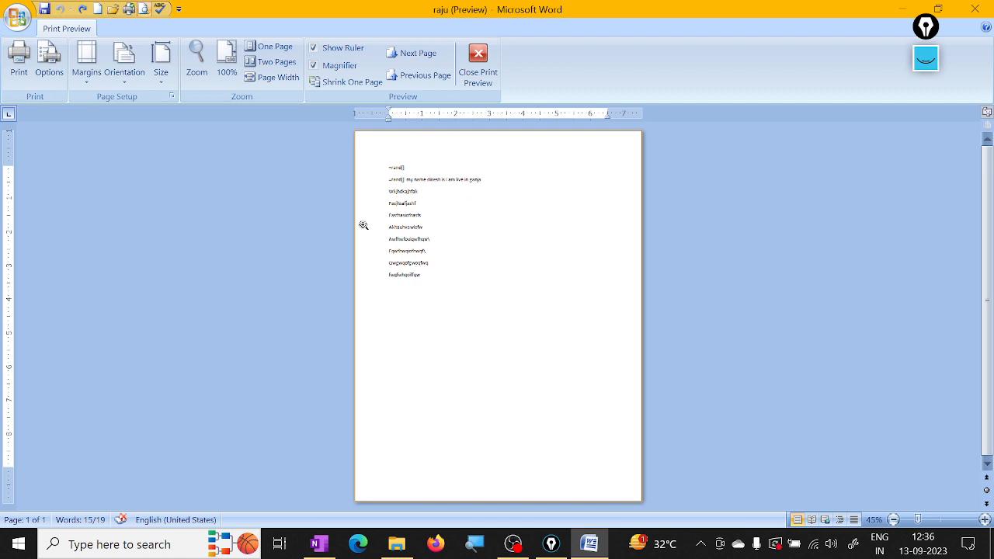
left_click(479, 64)
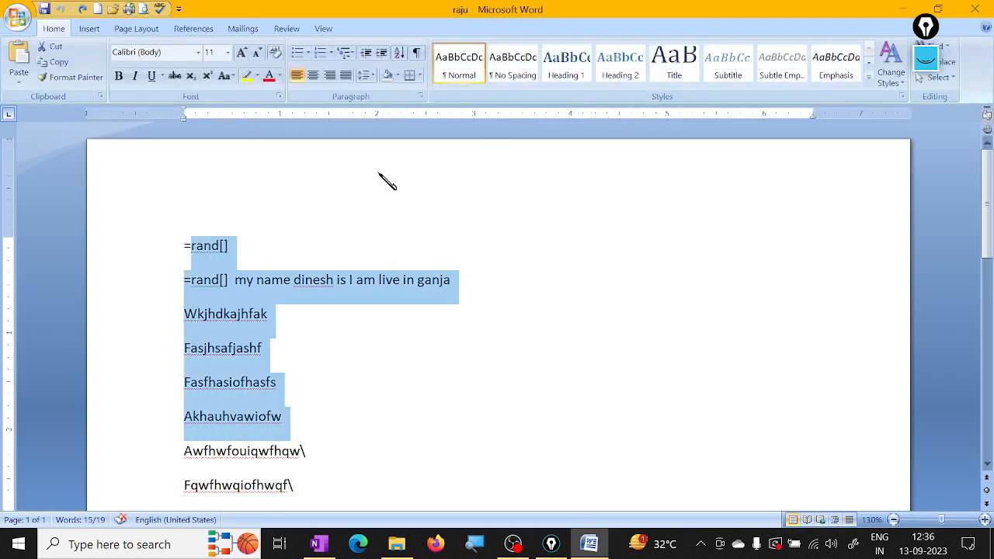
left_click(144, 10)
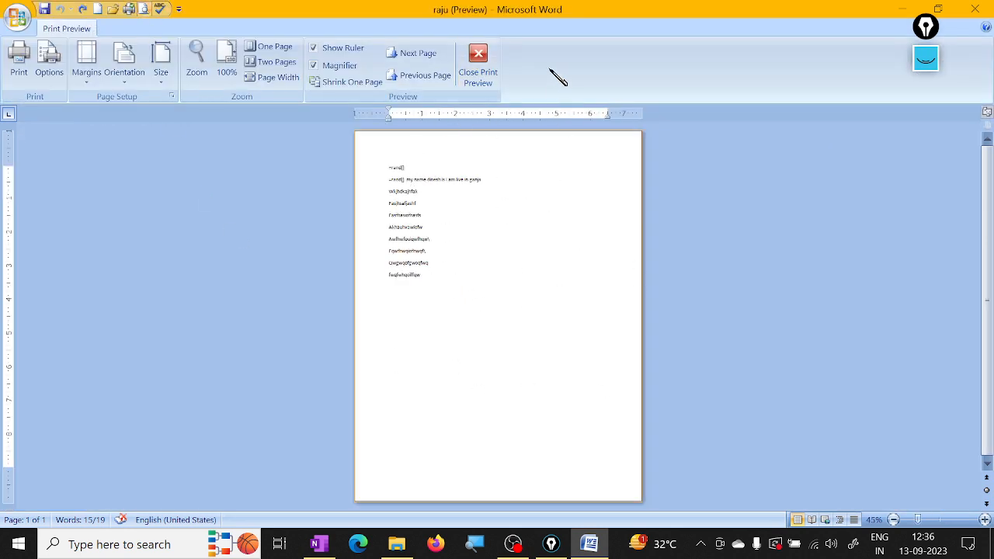
left_click(478, 70)
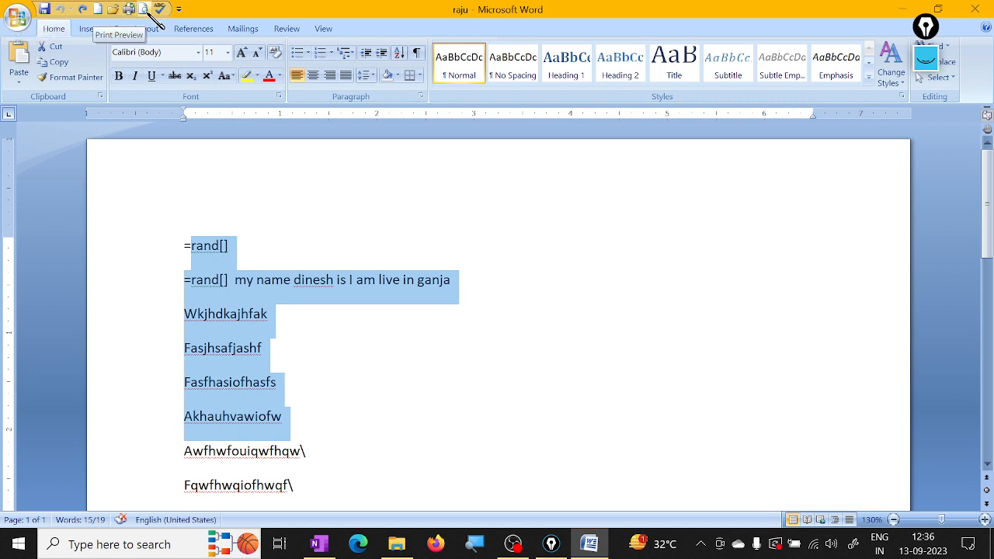
Step: Add the misspelled word eduvation at the end of the second line, after ganja
left_click(328, 370)
scroll(330, 395, "down", 2)
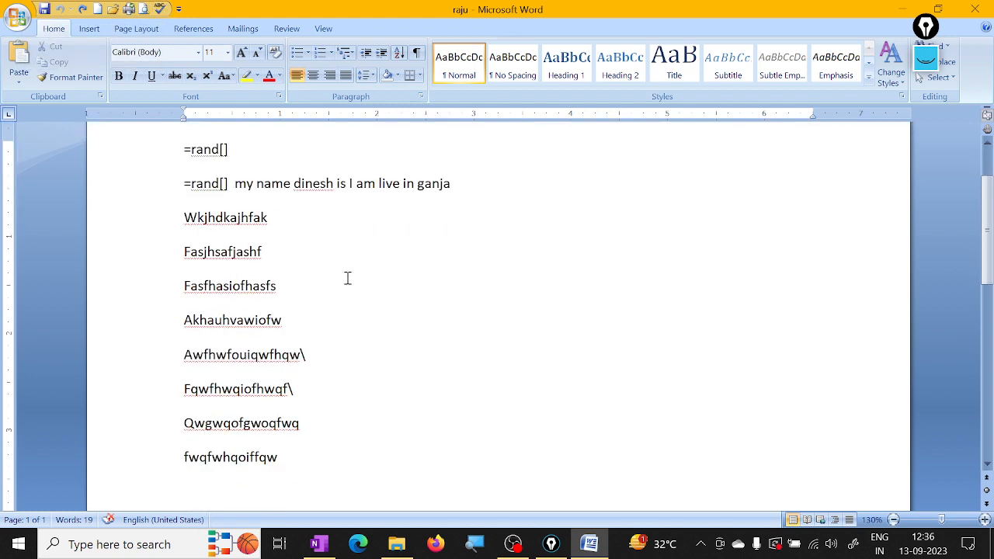
left_click(460, 188)
type("eduvatiob")
key("BackSpace")
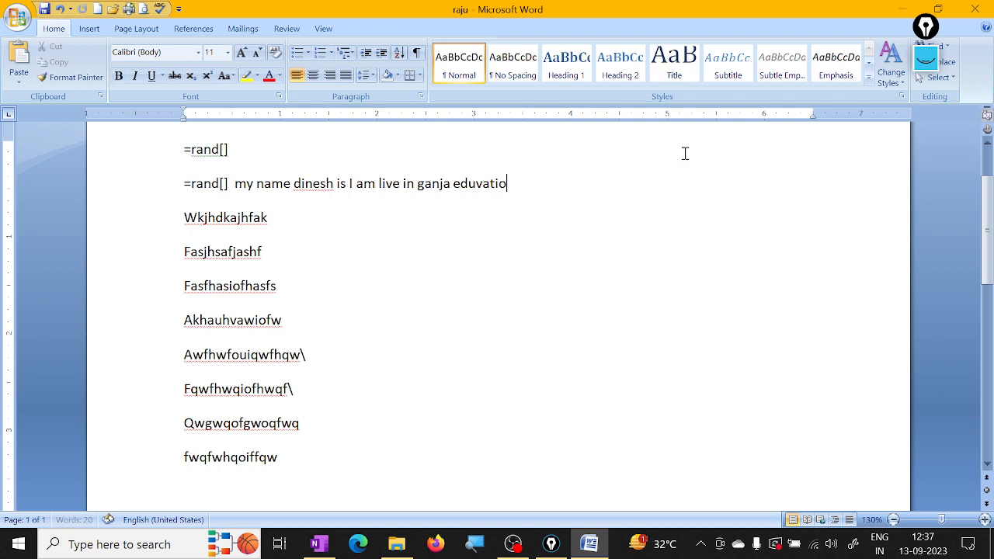
type("n")
Step: Run the spelling check, changing all occurrences of the flagged name to dines and of eduvation to education, and close it
left_click_drag(529, 189, 452, 187)
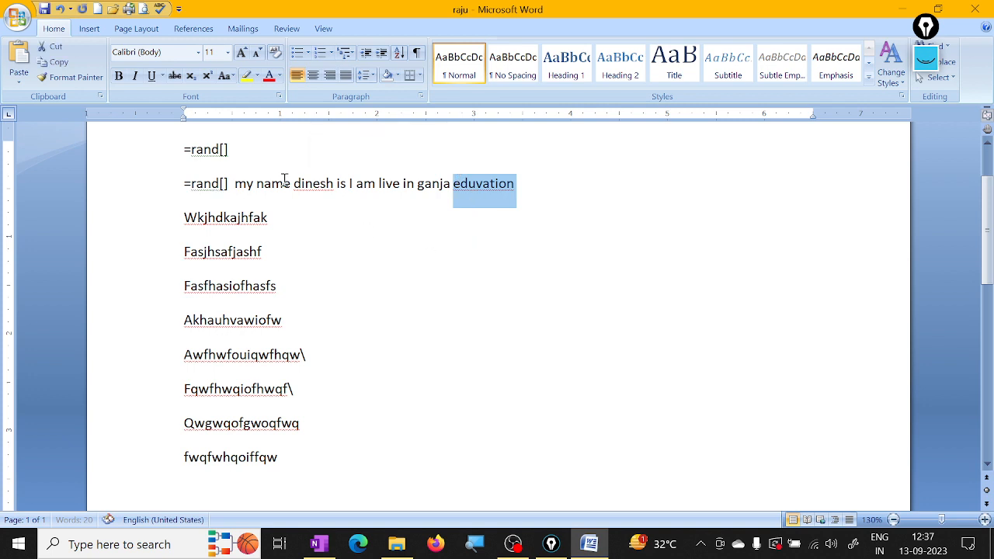
left_click(160, 9)
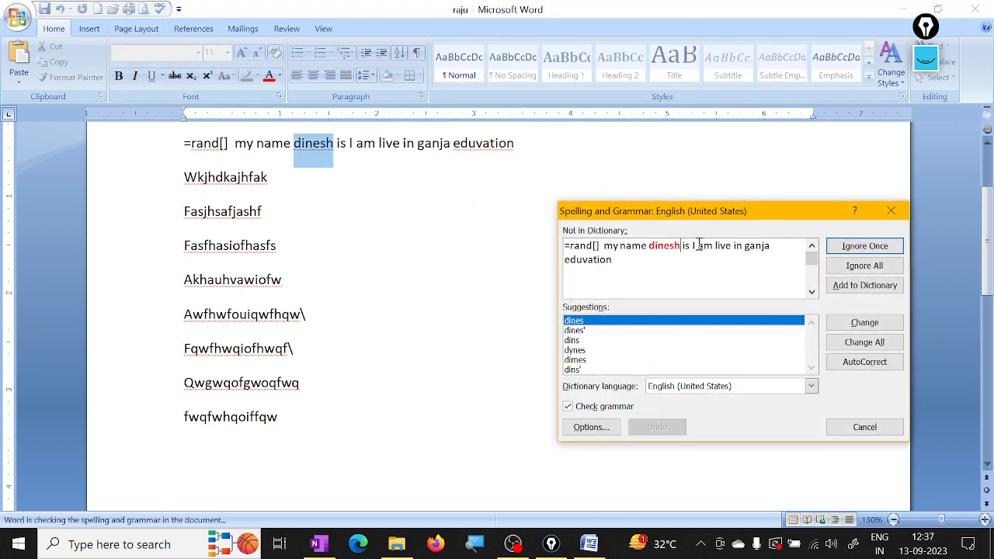
left_click(864, 343)
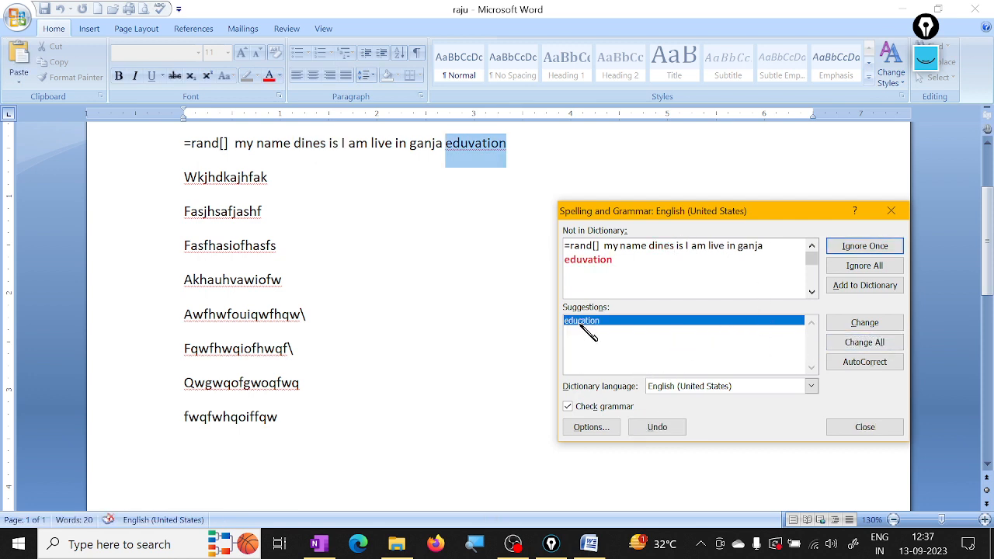
left_click(874, 343)
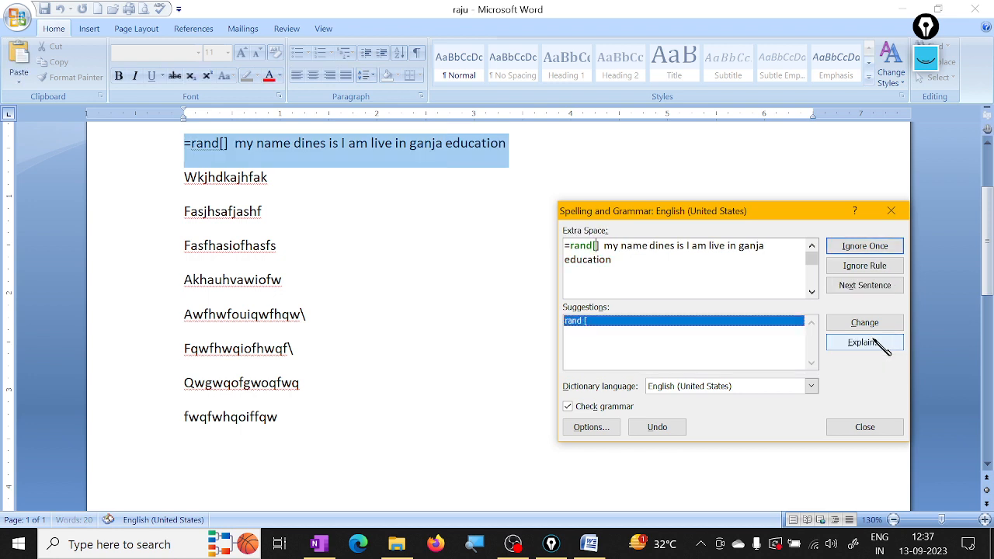
left_click(890, 210)
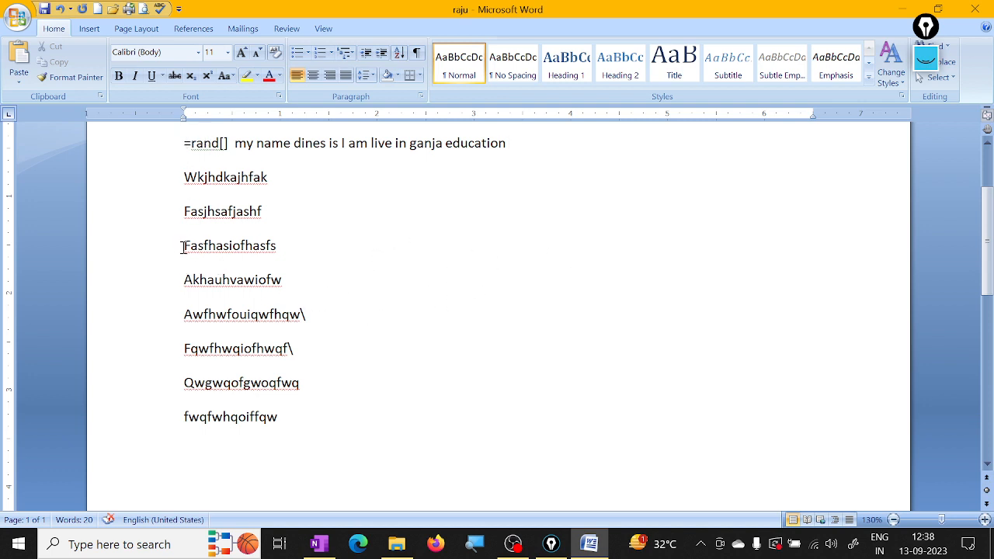
Step: Cut the lines Fasfhasiofhasfs and Akhauhvawiofw from the document
left_click_drag(181, 245, 302, 295)
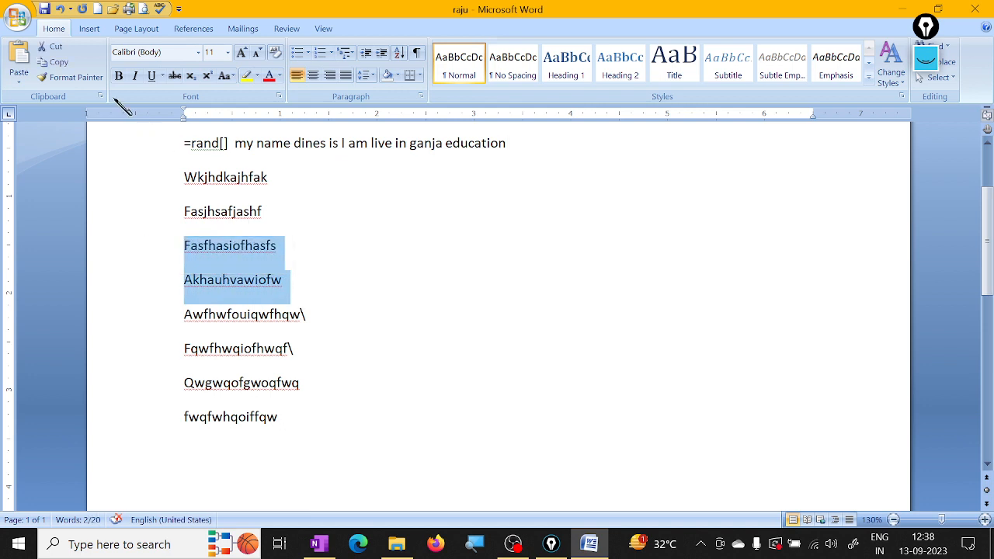
left_click(56, 49)
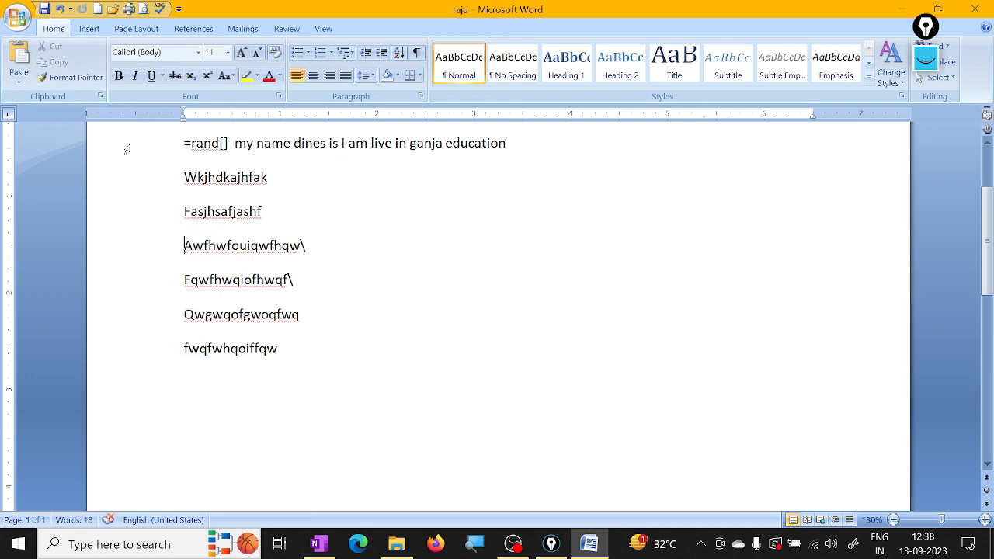
Step: Undo the last cut and copy the two =rand[] lines at the start of the document
left_click(60, 9)
left_click(290, 201)
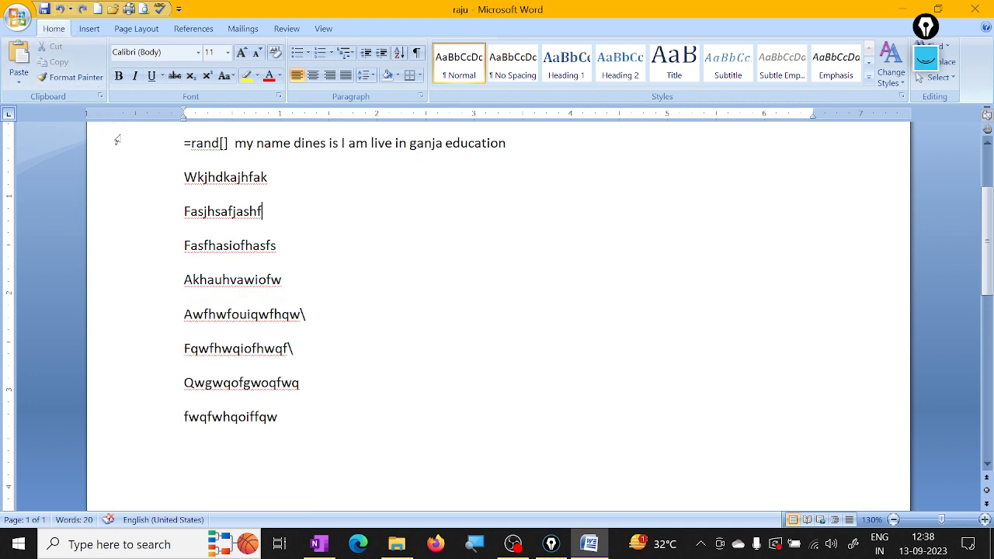
scroll(348, 394, "up", 1)
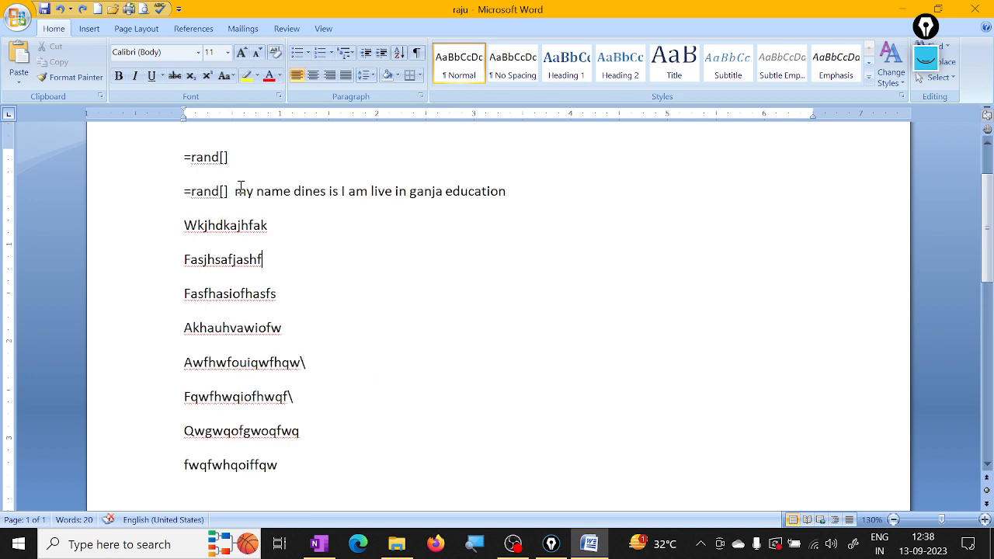
mouse_move(186, 157)
left_mouse_down()
mouse_move(324, 189)
mouse_move(539, 197)
left_mouse_up()
key("ctrl+c")
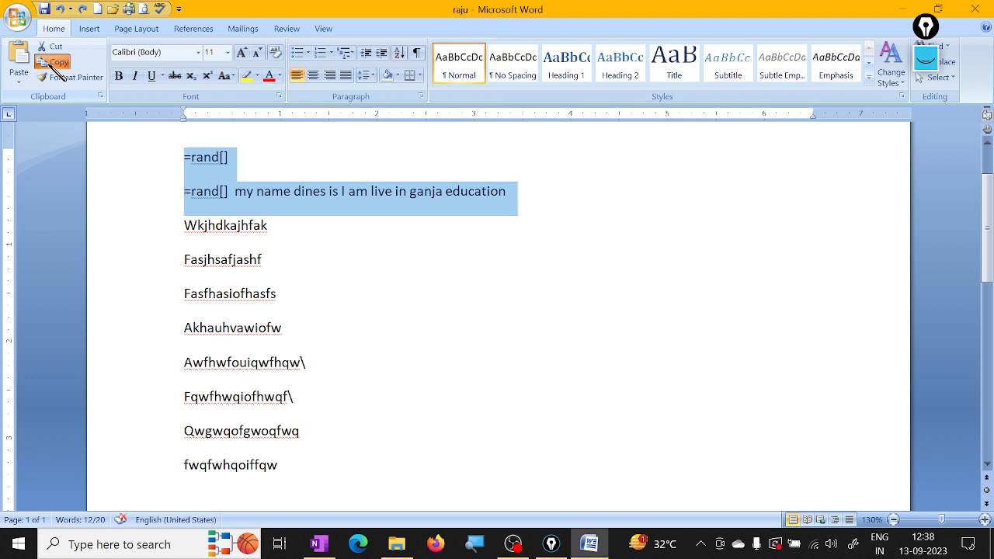
Step: Add a new last line after fwqfwhqoiffqw, tab it across to about 4.5 inches, and paste the copied lines there twice
scroll(320, 434, "down", 1)
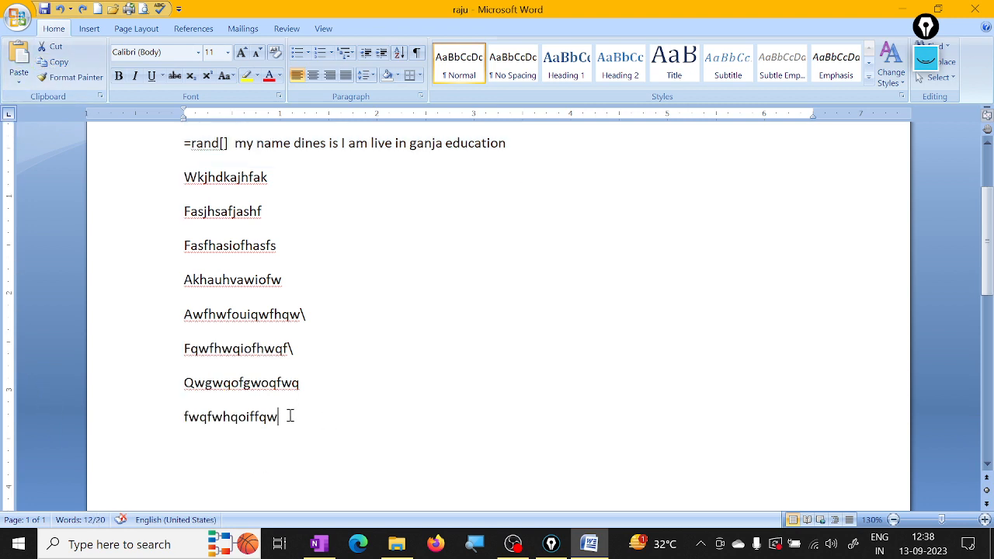
left_click(292, 416)
key("Return")
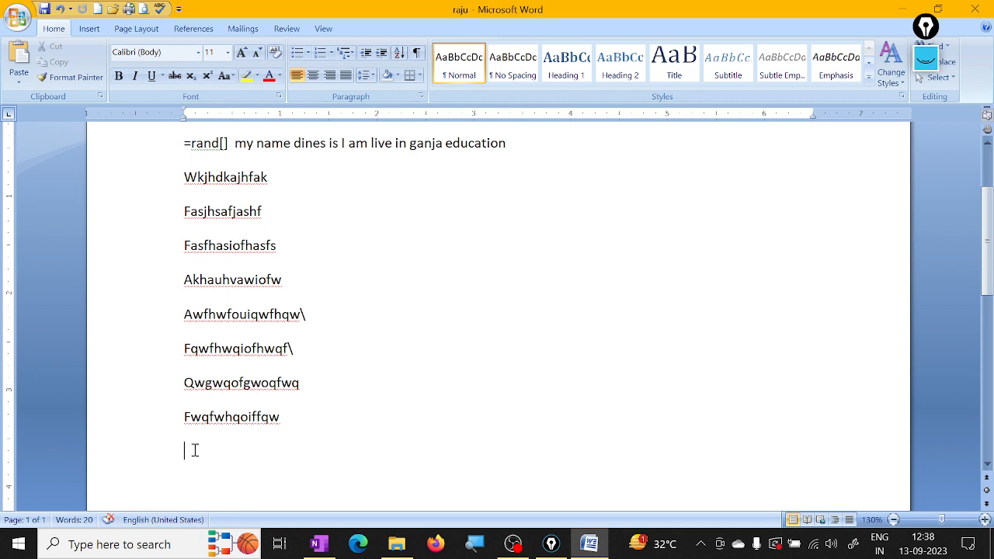
key("Tab")
key("Tab")
key("Tab")
key("Tab")
key("Tab")
left_click(21, 58)
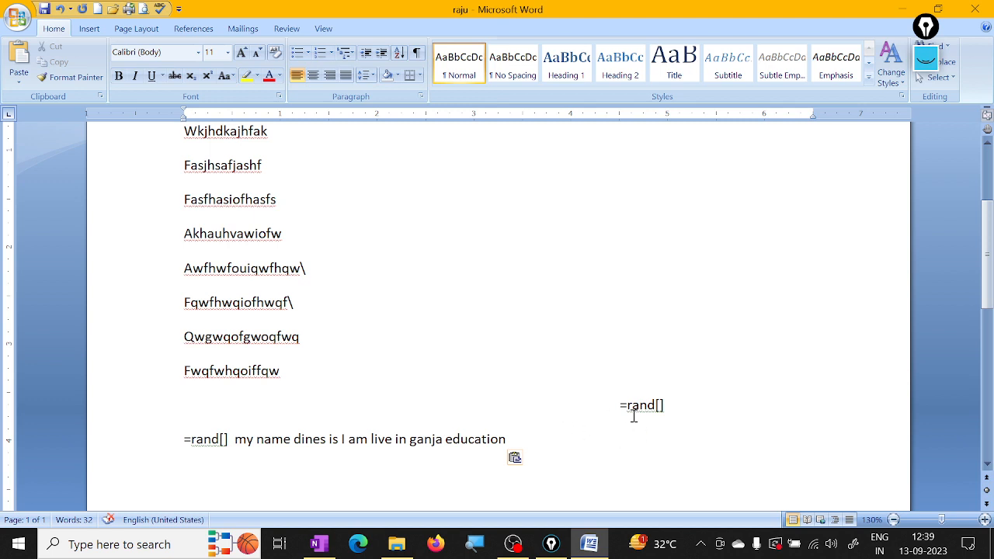
left_click(20, 59)
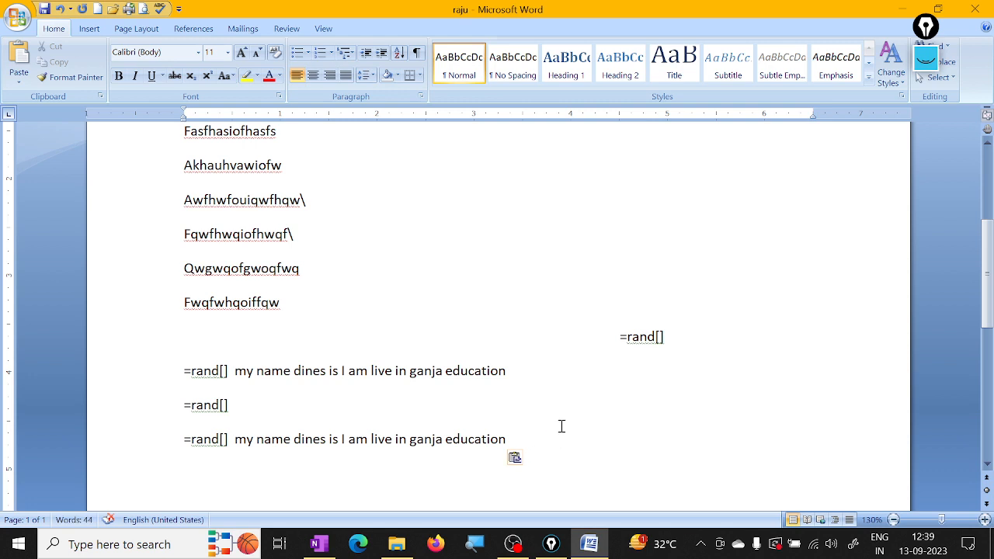
Step: Move the lines Wkjhdkajhfak and Fasjhsafjashf to the end of the document by cutting and pasting them
scroll(486, 396, "up", 3)
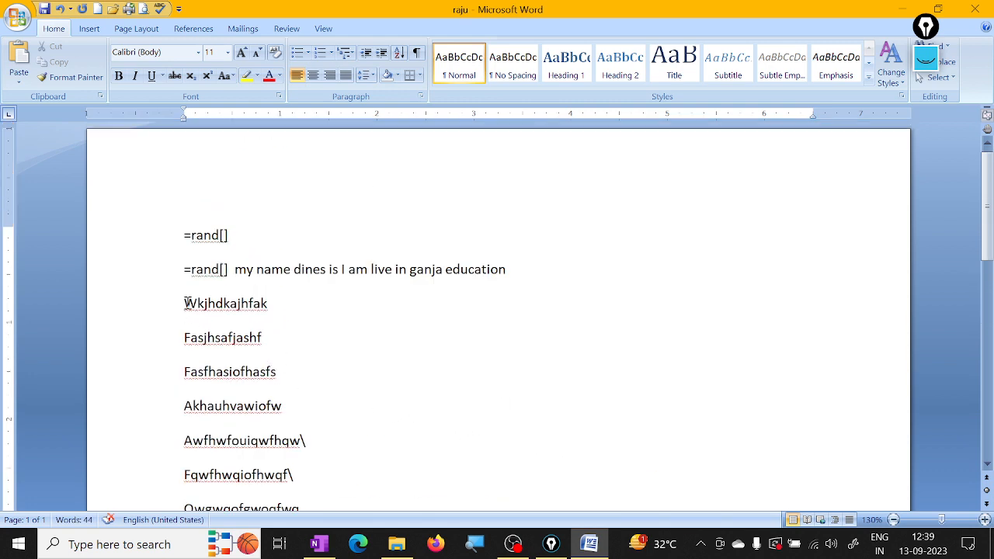
left_click_drag(186, 302, 291, 335)
left_click(62, 48)
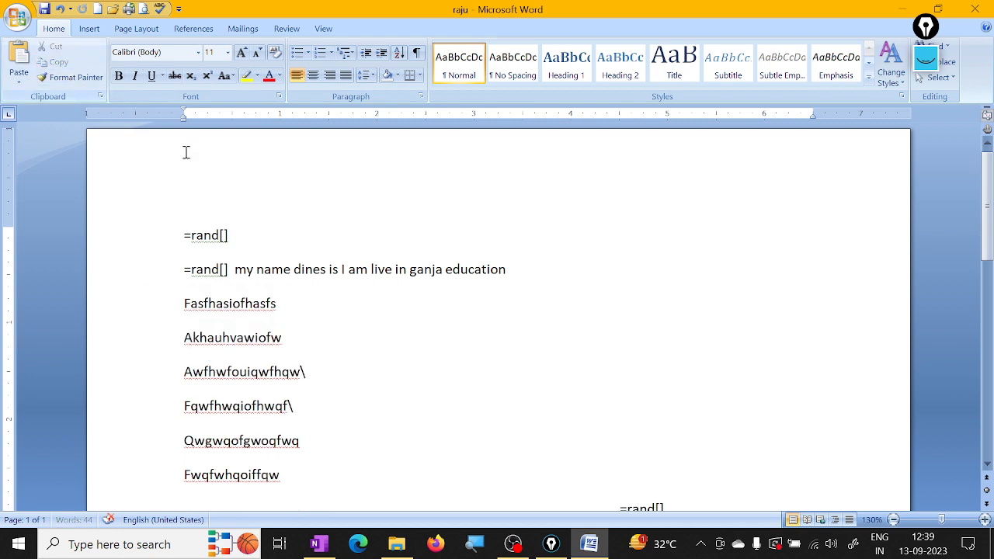
scroll(517, 409, "down", 2)
left_click(239, 386)
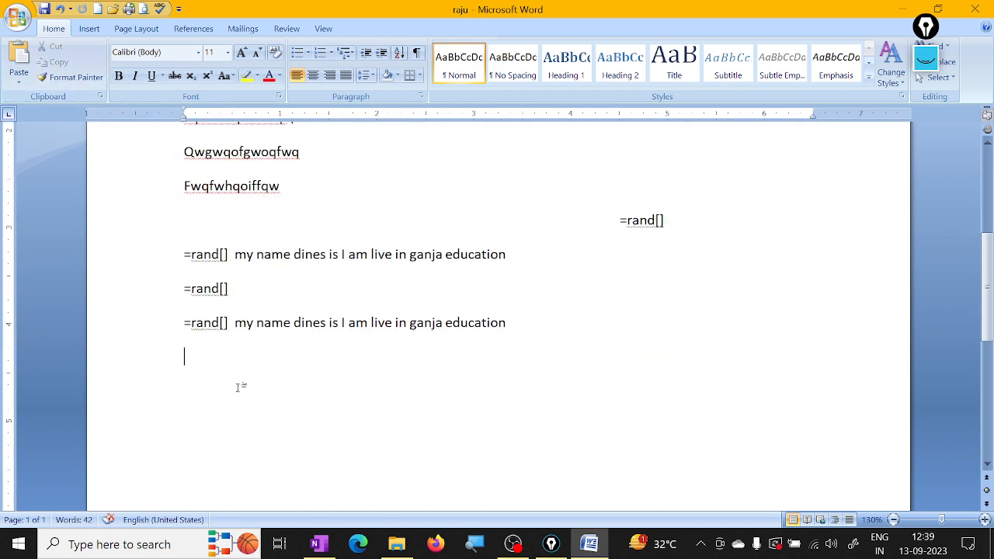
left_click(19, 62)
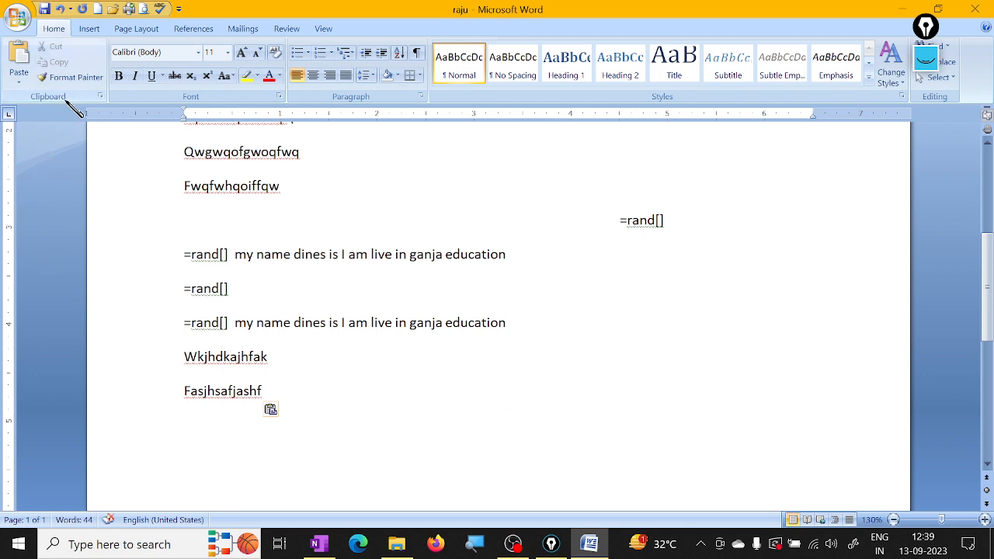
Step: Show the Office Clipboard pane and copy the lines Fqwfhwqiofhwqf\, Qwgwqofgwoqfwq and Fwqfwhqoiffqw
left_click(99, 96)
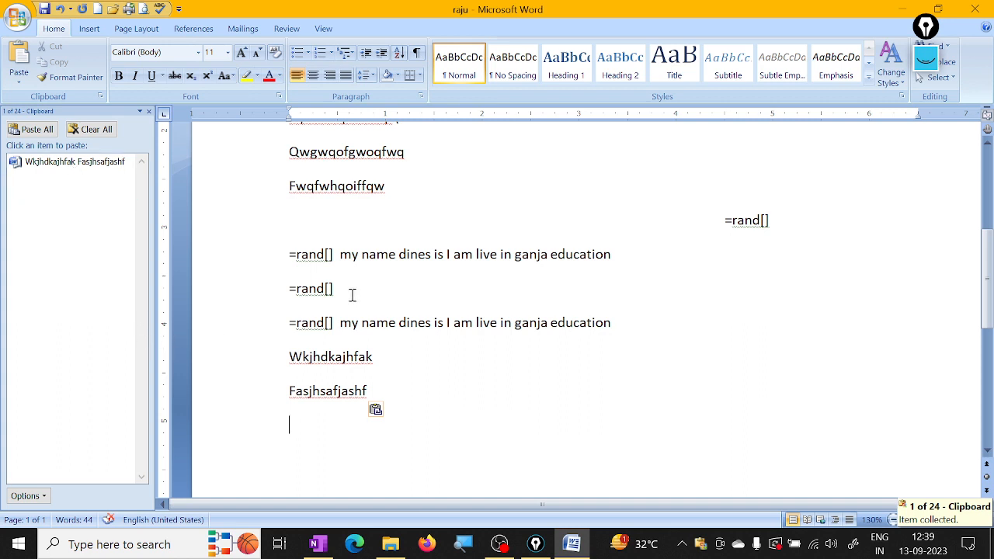
scroll(349, 293, "up", 2)
left_click_drag(284, 205, 394, 299)
left_click(55, 62)
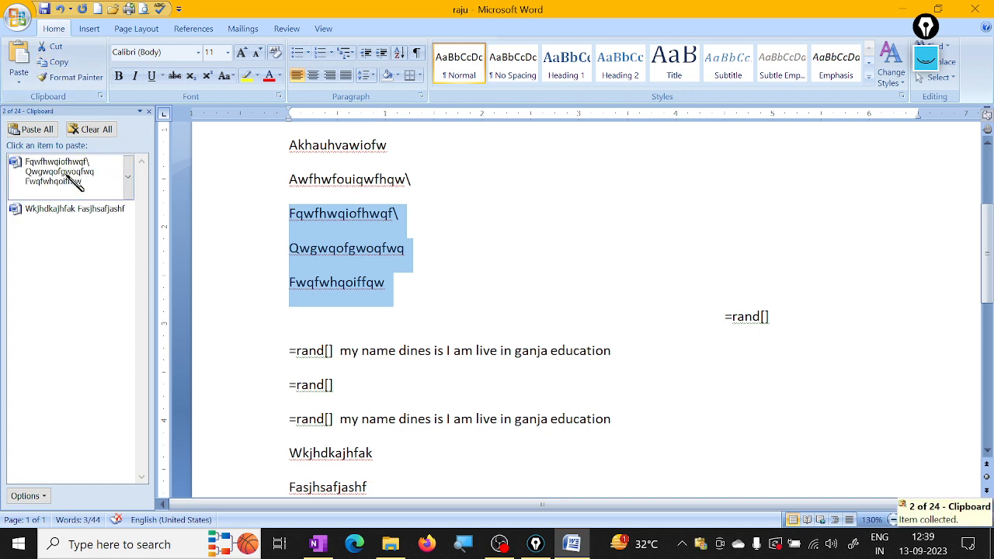
Step: Paste the three copied lines on a new line after the last Fasjhsafjashf, followed by the stored Clipboard item Wkjhdkajhfak Fasjhsafjashf
left_click(536, 216)
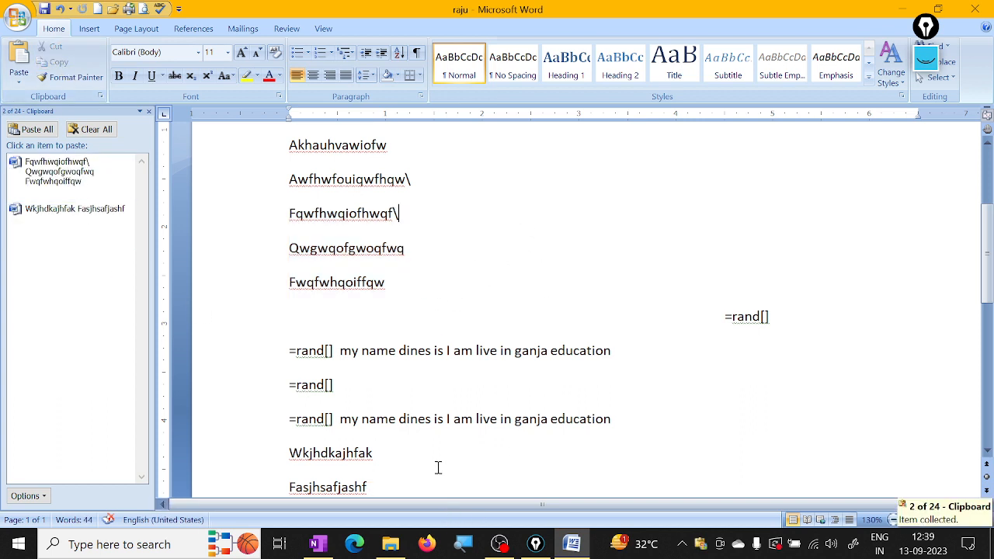
scroll(449, 351, "down", 3)
left_click(393, 295)
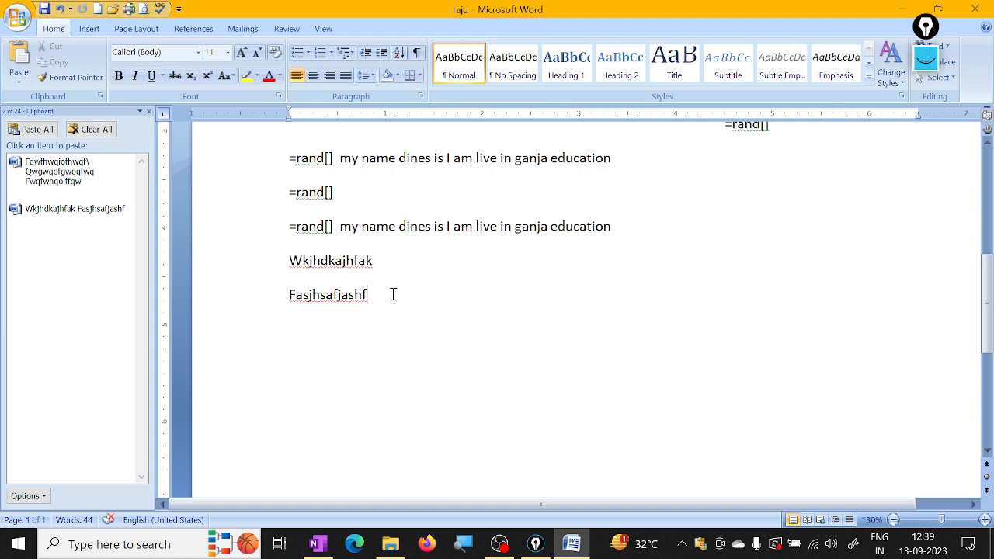
key("Return")
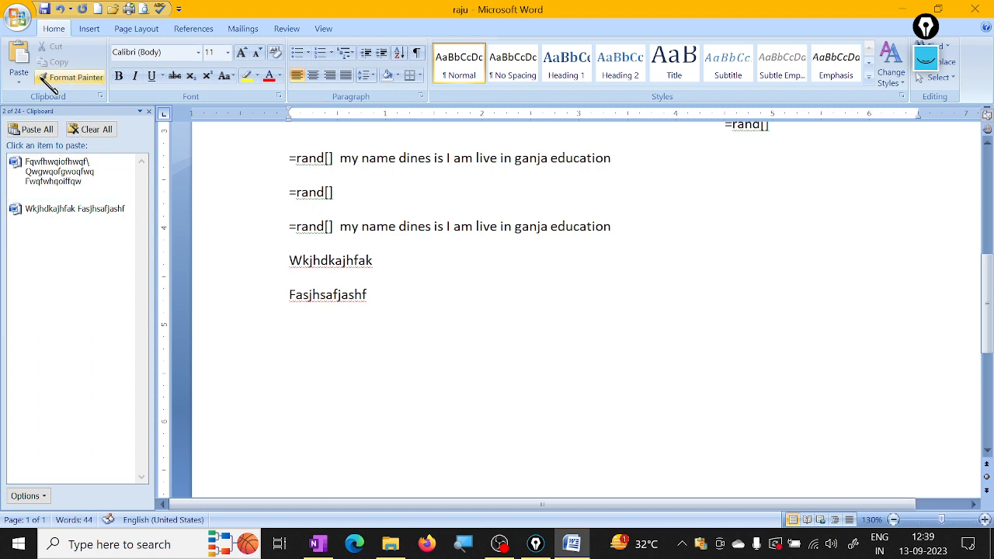
left_click(18, 56)
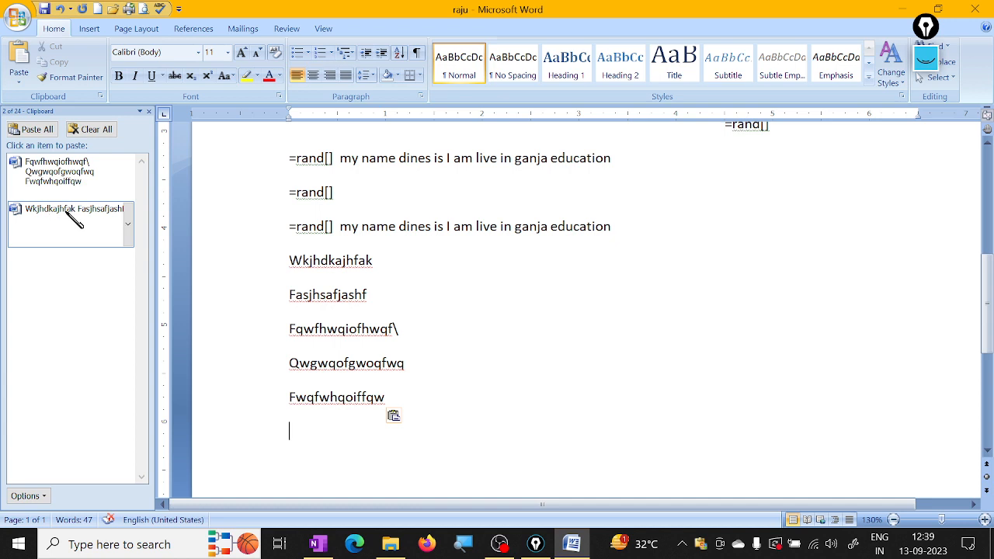
left_click(54, 211)
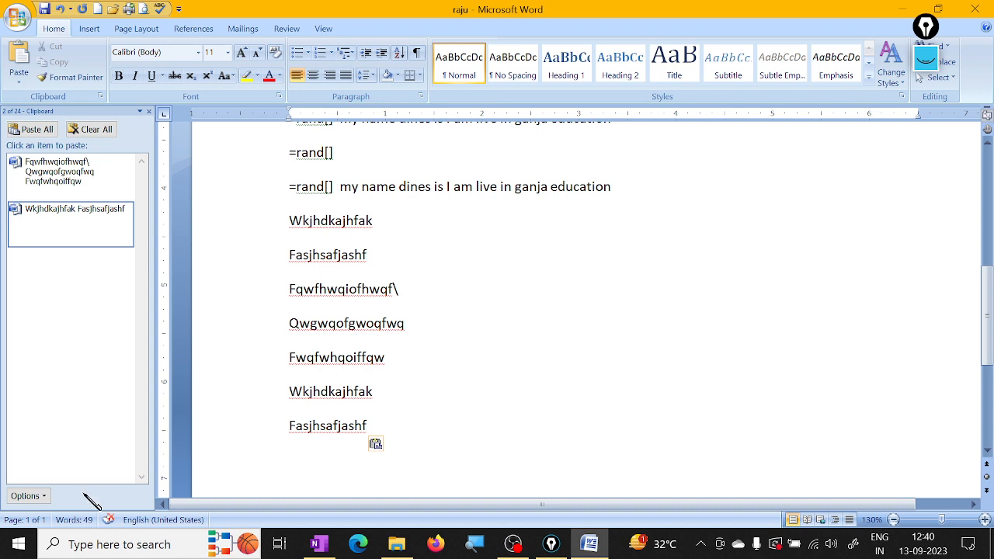
Step: Close the Clipboard pane and view the document in Print Preview, closing the preview again
scroll(342, 439, "up", 3)
scroll(373, 432, "up", 6)
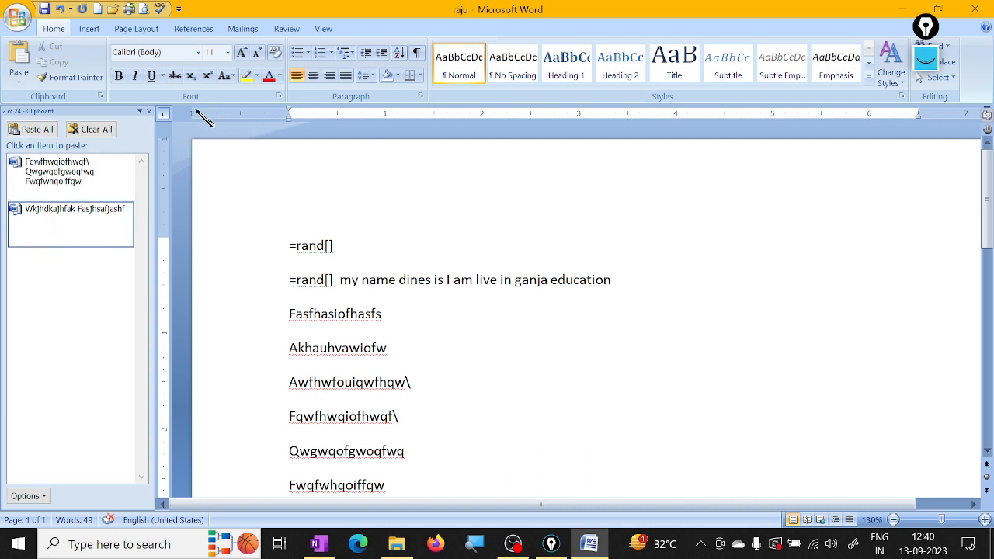
left_click(149, 111)
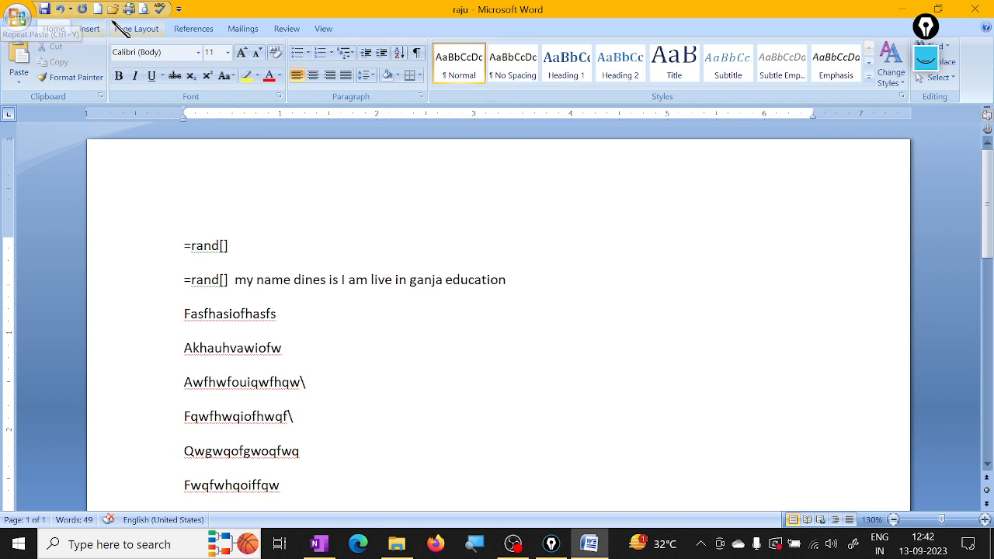
left_click(145, 10)
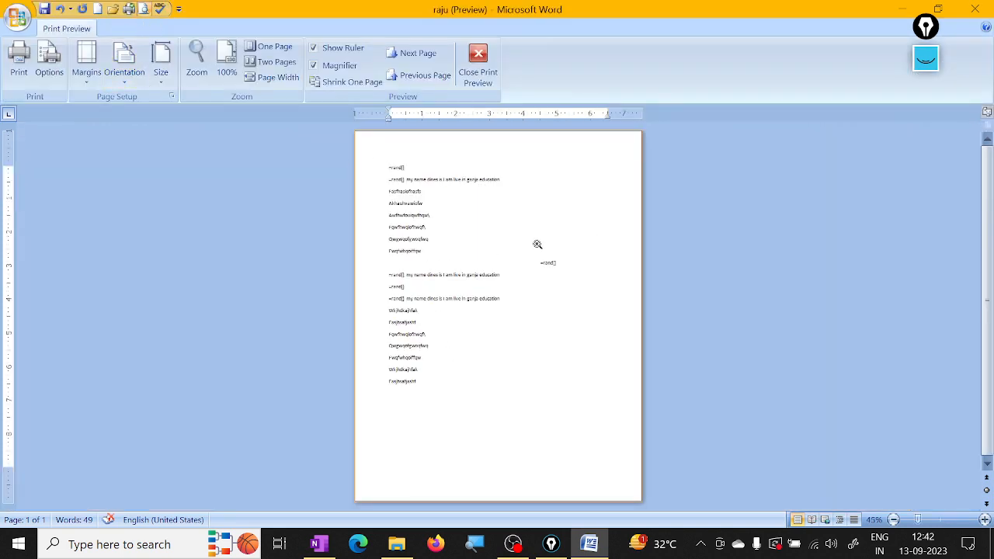
left_click(478, 62)
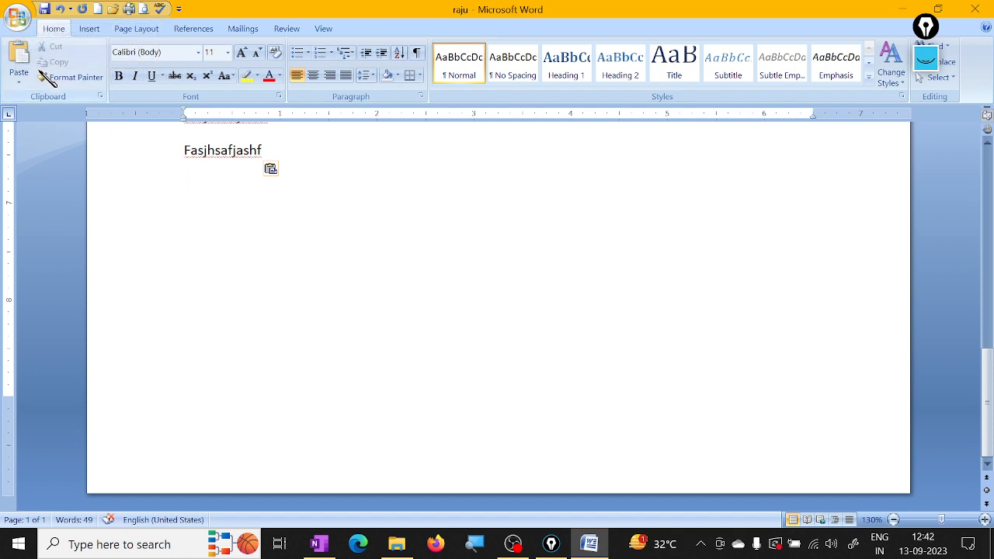
Step: Cut the lines Fasfhasiofhasfs, Akhauhvawiofw and Awfhwfouiqwfhqw\ below the first two =rand[] lines
scroll(288, 275, "up", 10)
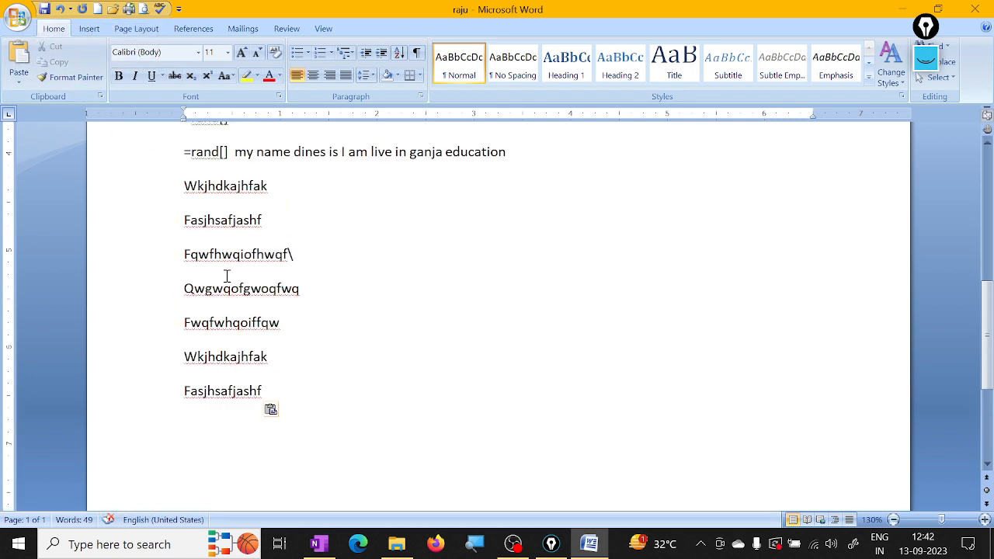
scroll(228, 309, "up", 3)
left_click_drag(178, 226, 315, 299)
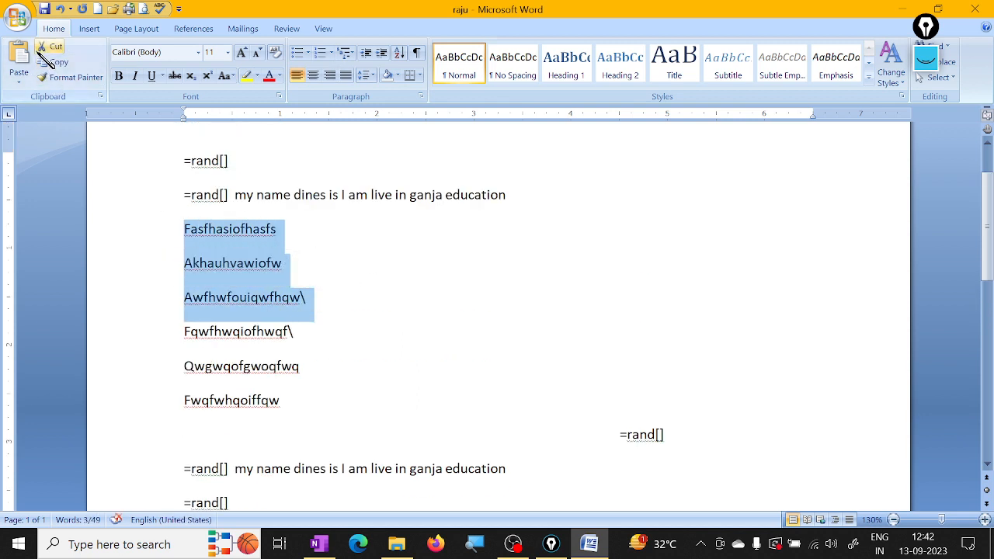
left_click(36, 48)
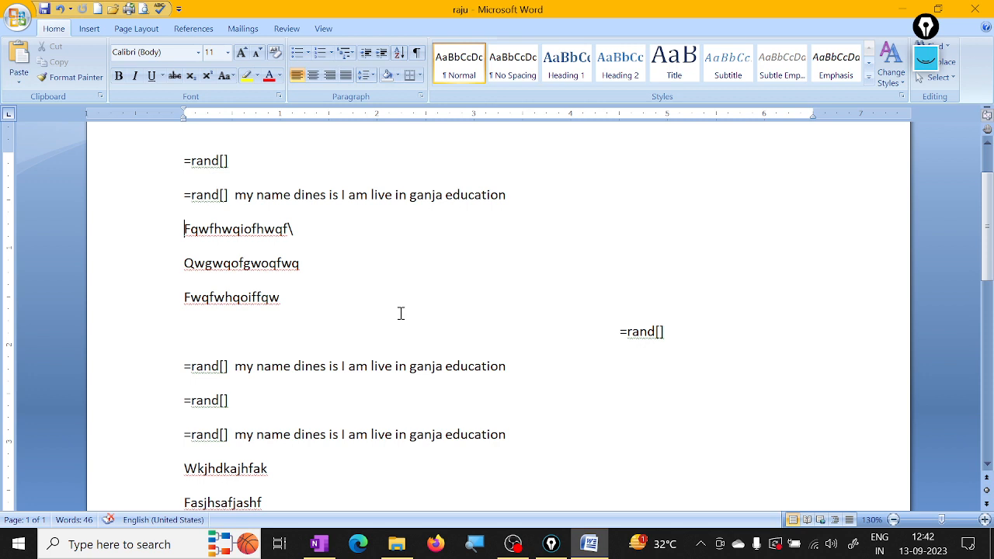
Step: Copy the first Fqwfhwqiofhwqf\, Qwgwqofgwoqfwq and Fwqfwhqoiffqw lines and paste them at the document's end, leaving two blank lines above
left_click_drag(184, 229, 295, 297)
key("ctrl+c")
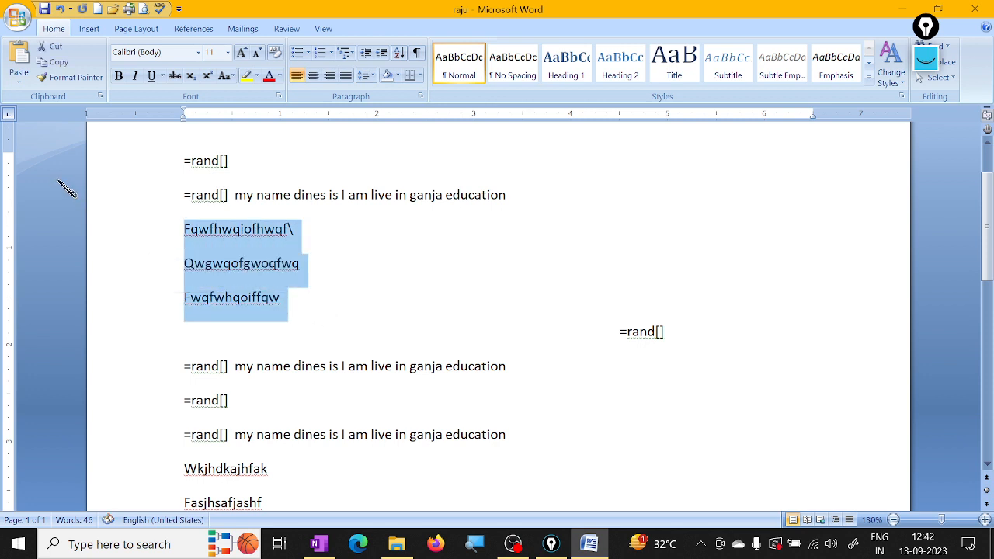
scroll(432, 389, "down", 10)
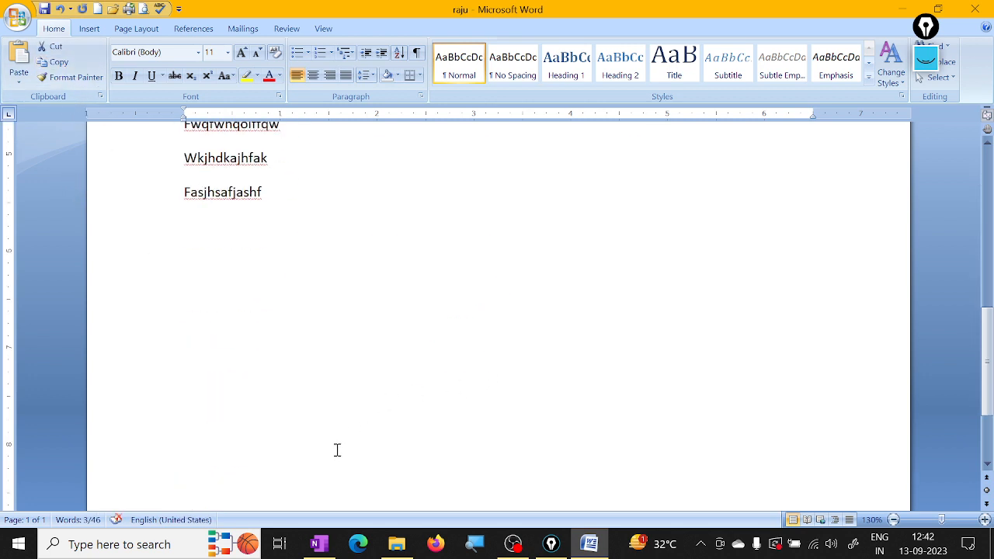
left_click(290, 191)
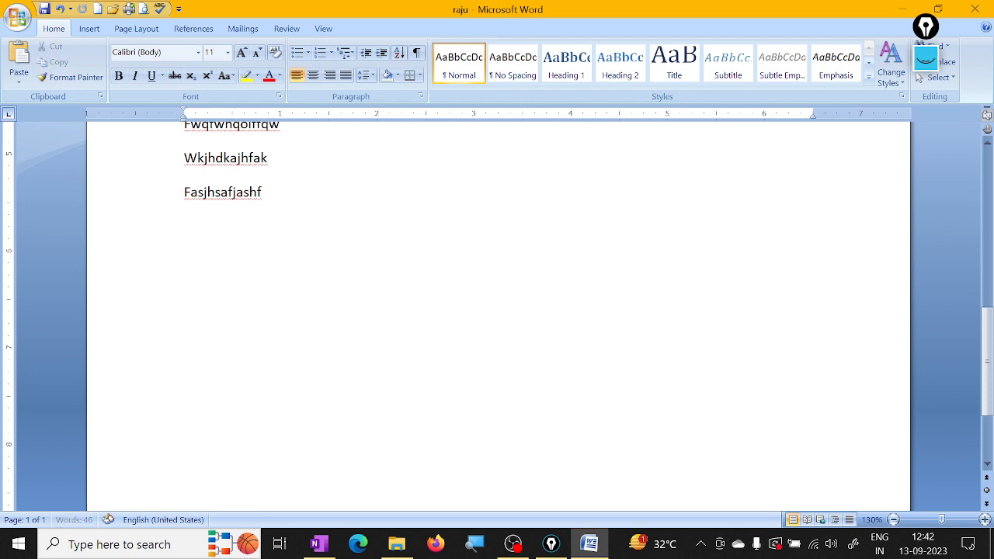
key("Return")
key("Return")
key("Return")
left_click(20, 62)
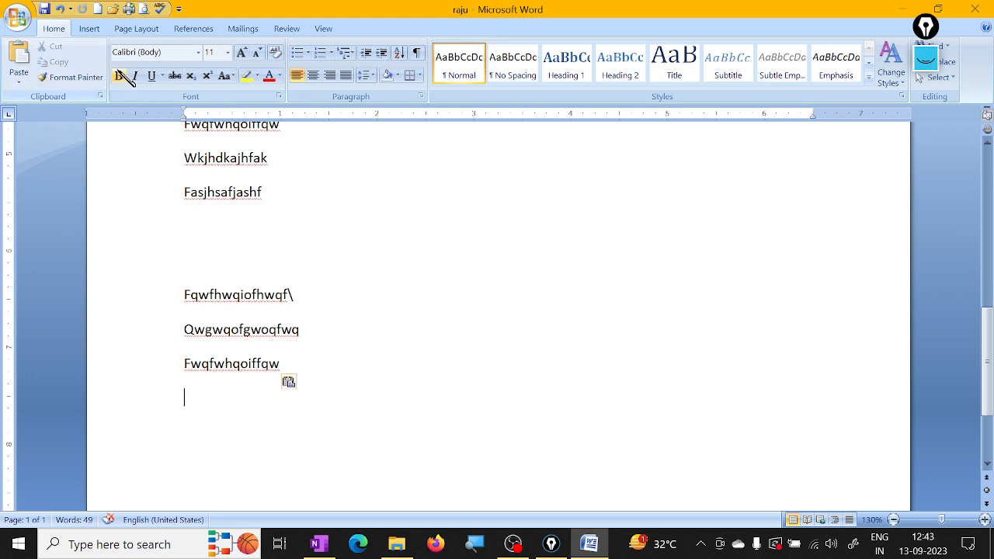
Step: Open the print settings for the document and choose HP Ink Tank 310 series as the printer
left_click(22, 17)
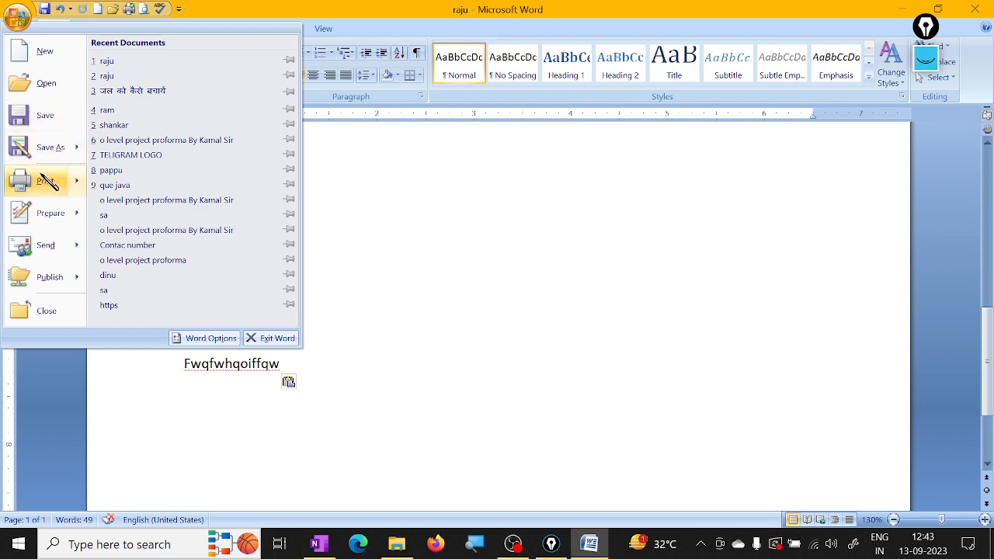
mouse_move(47, 181)
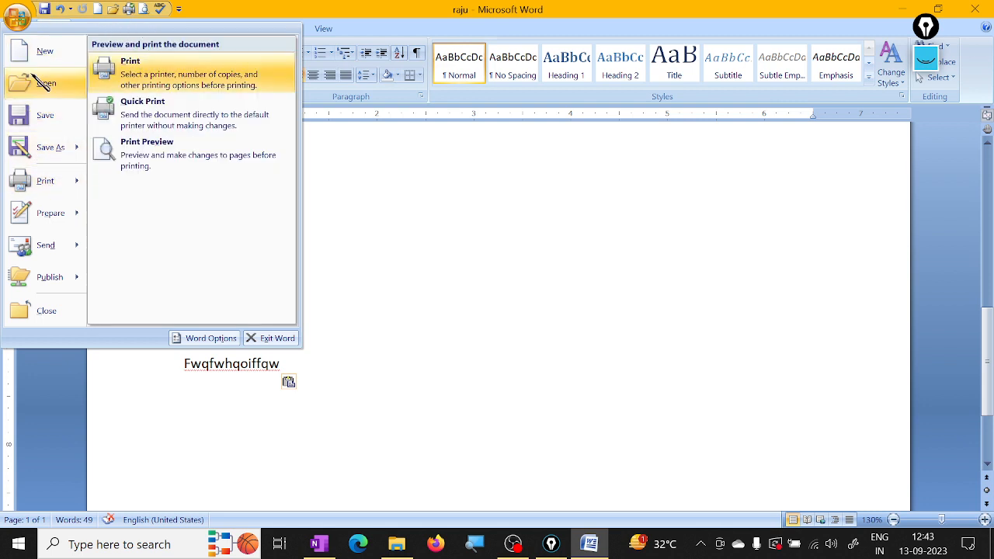
left_click(23, 185)
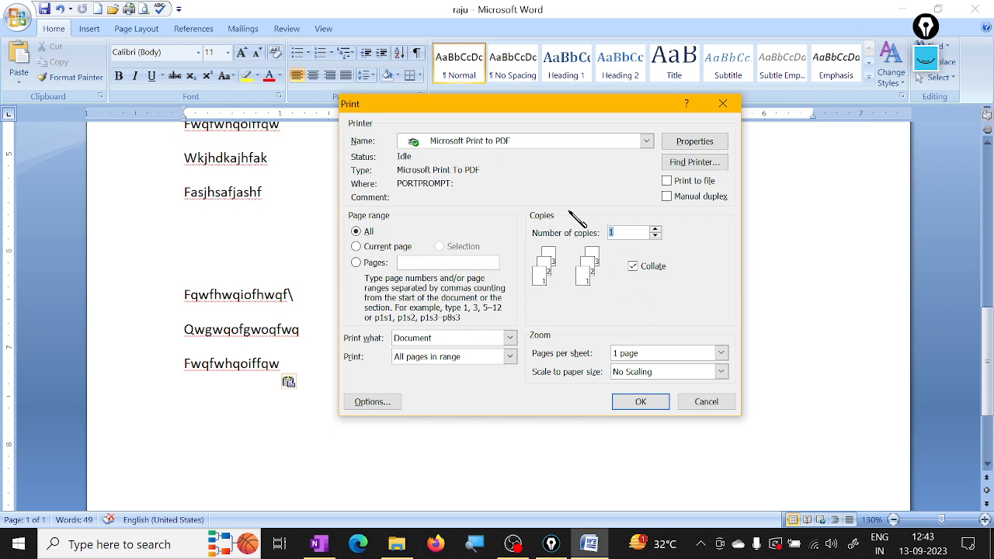
left_click(646, 141)
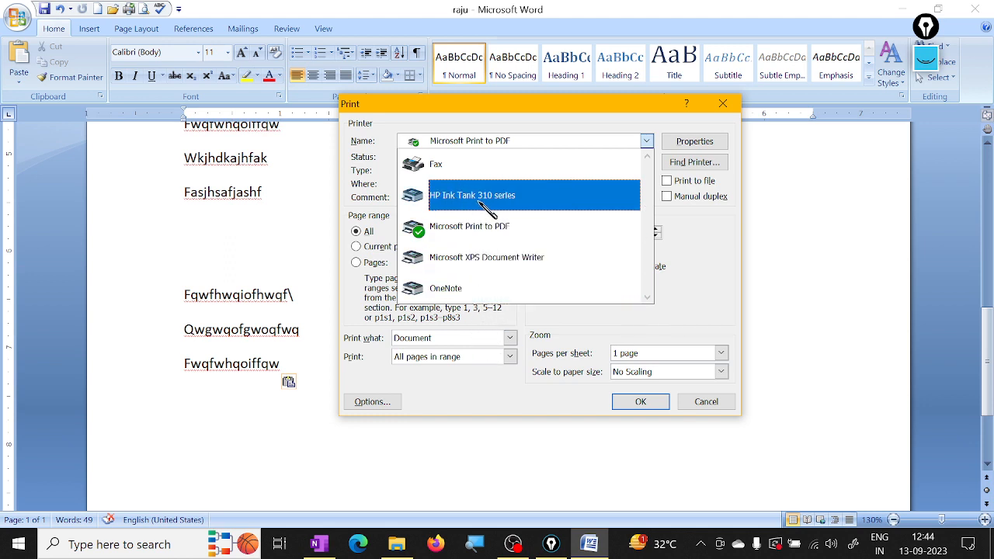
left_click(522, 208)
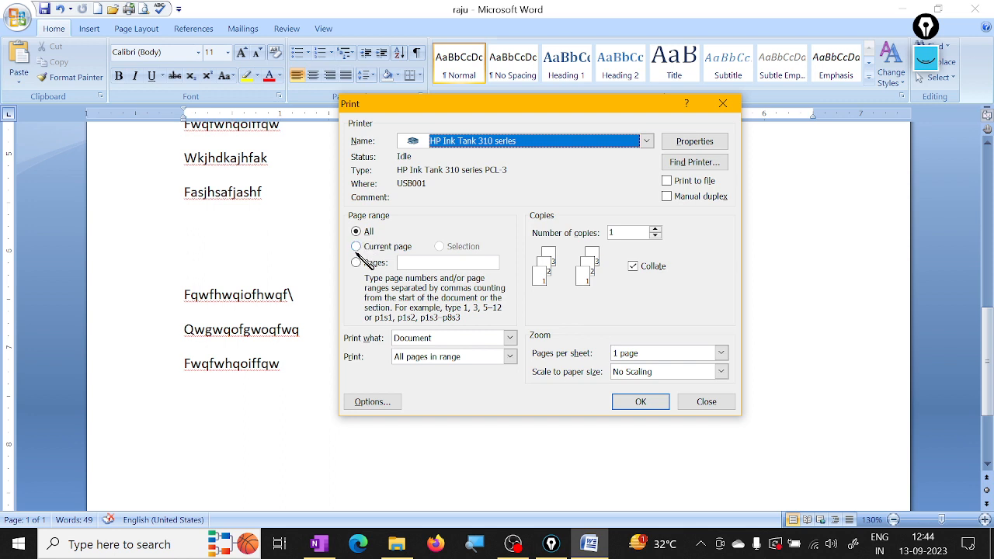
Step: Try the Current page print range, and restrict printing to pages 4-8 with 1 copy
left_click(356, 246)
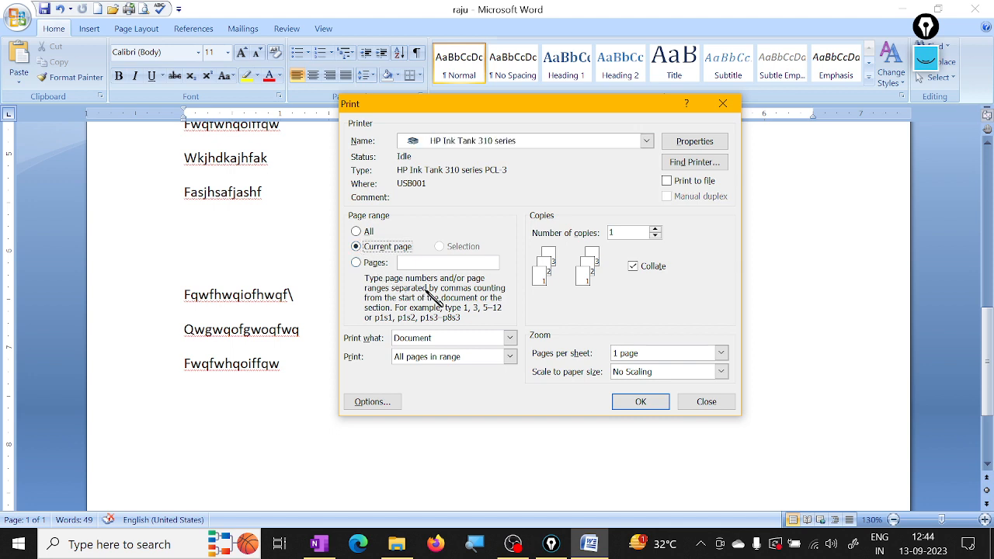
left_click(358, 263)
type("7-")
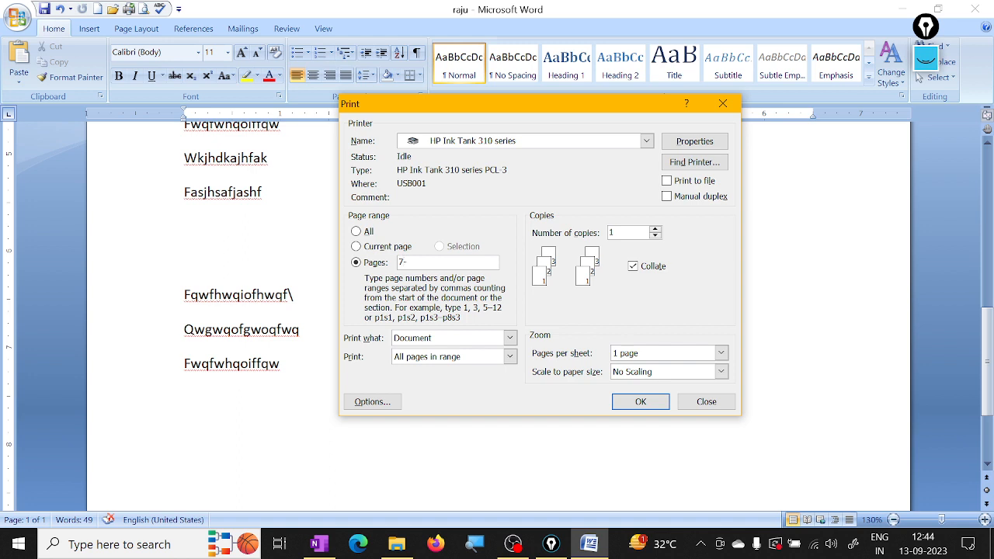
type("9")
key("BackSpace")
key("BackSpace")
key("BackSpace")
type("4-8")
left_click(656, 230)
Step: Try printing only odd pages and only even pages, and return the choice to all pages in range
left_click(510, 358)
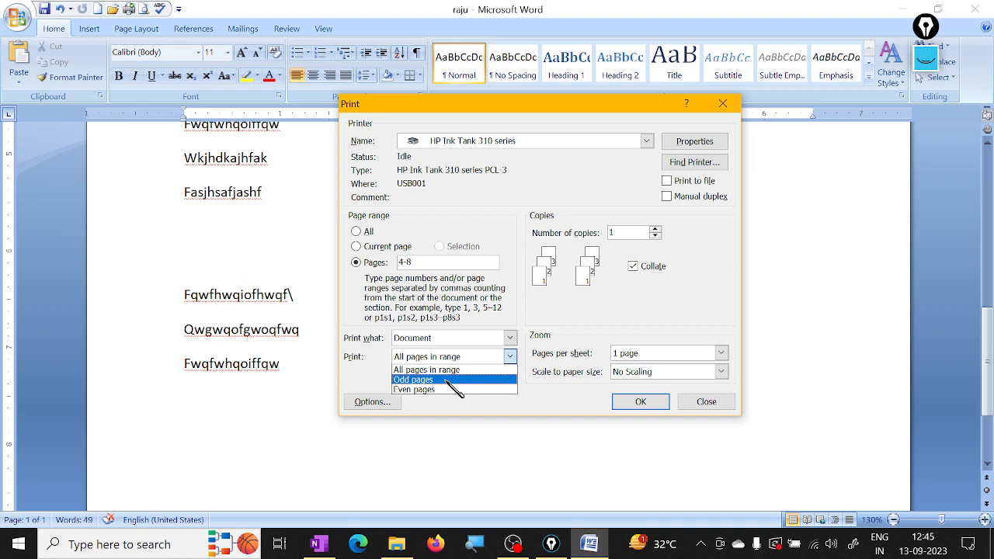
left_click(455, 380)
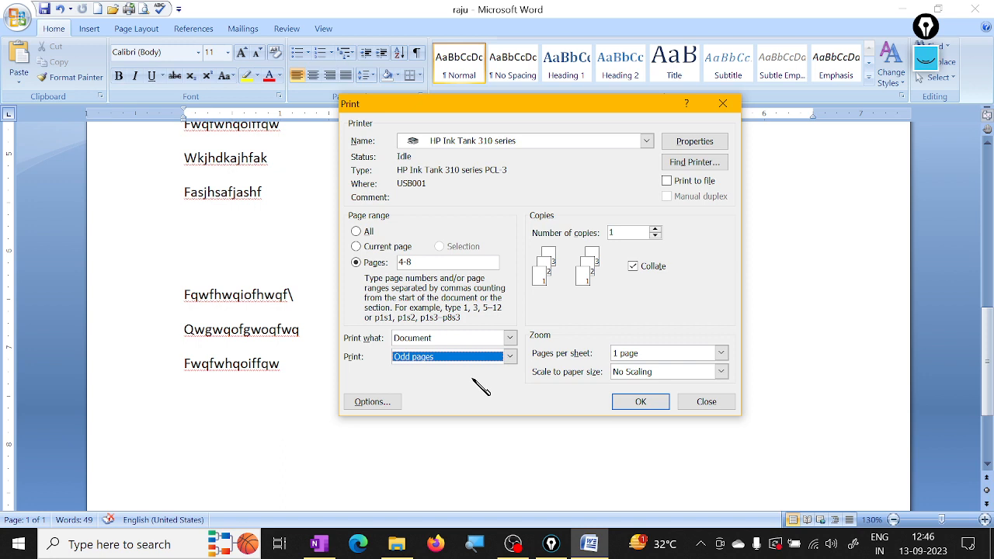
left_click(511, 356)
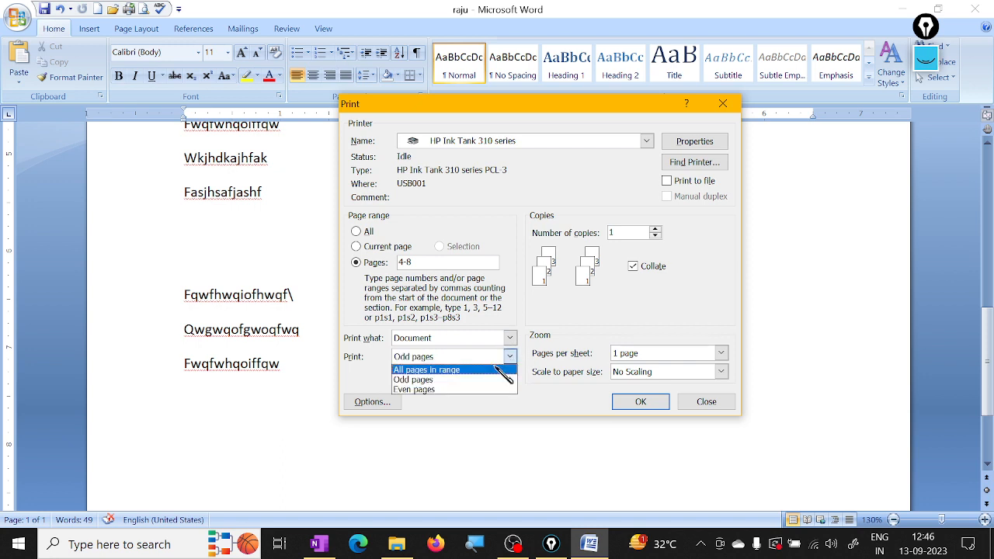
left_click(458, 390)
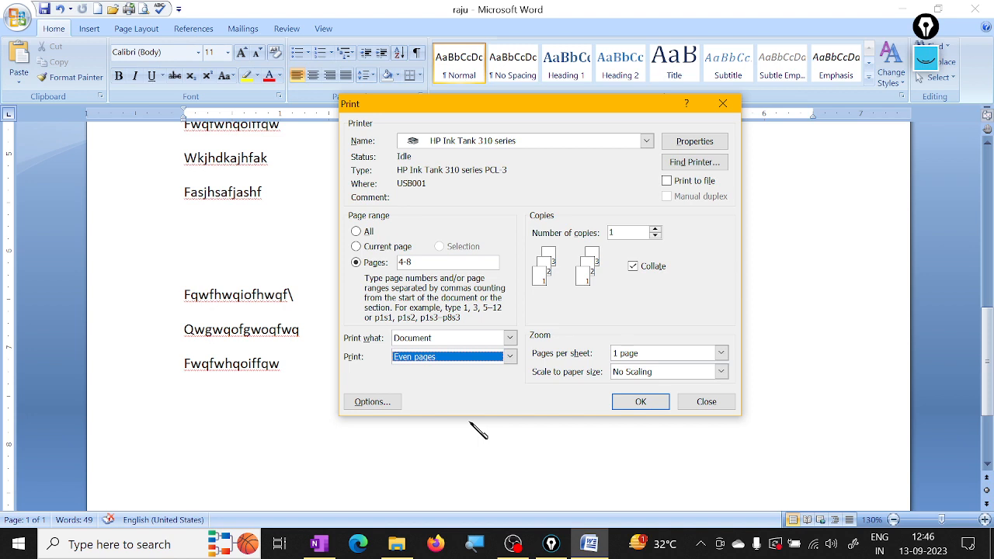
left_click(508, 357)
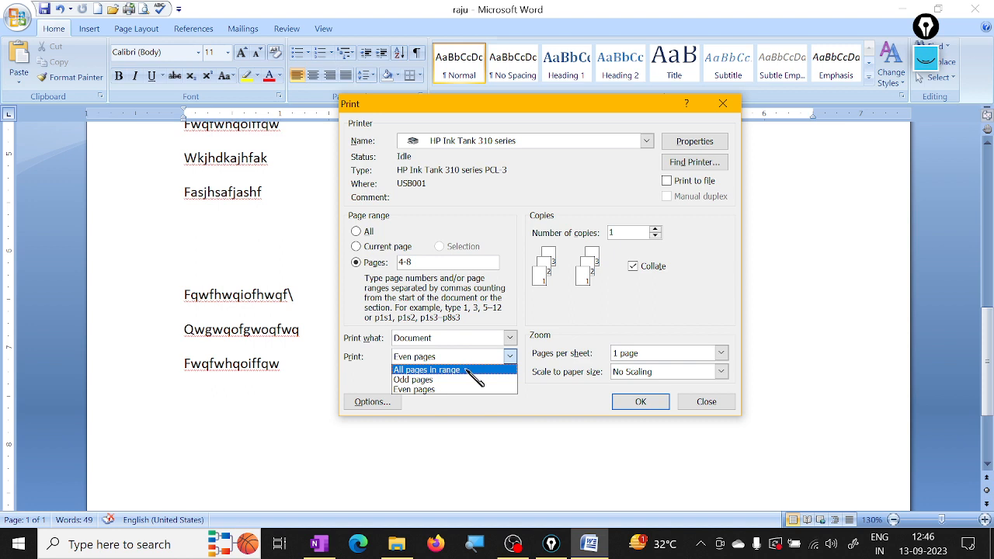
left_click(466, 371)
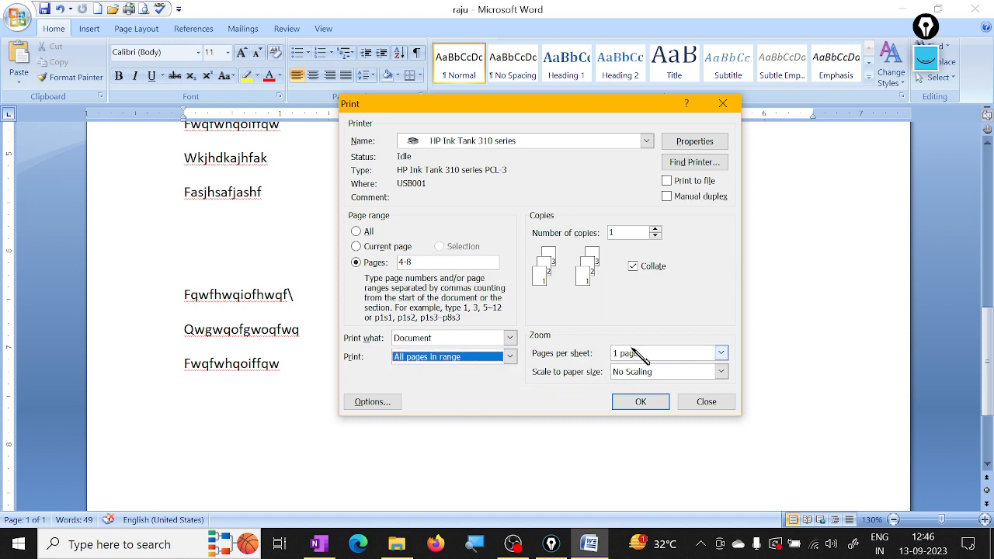
Step: Open the printer's properties, look through the shortcut, paper, layout and advanced settings, and choose Letter as the paper size
left_click(695, 144)
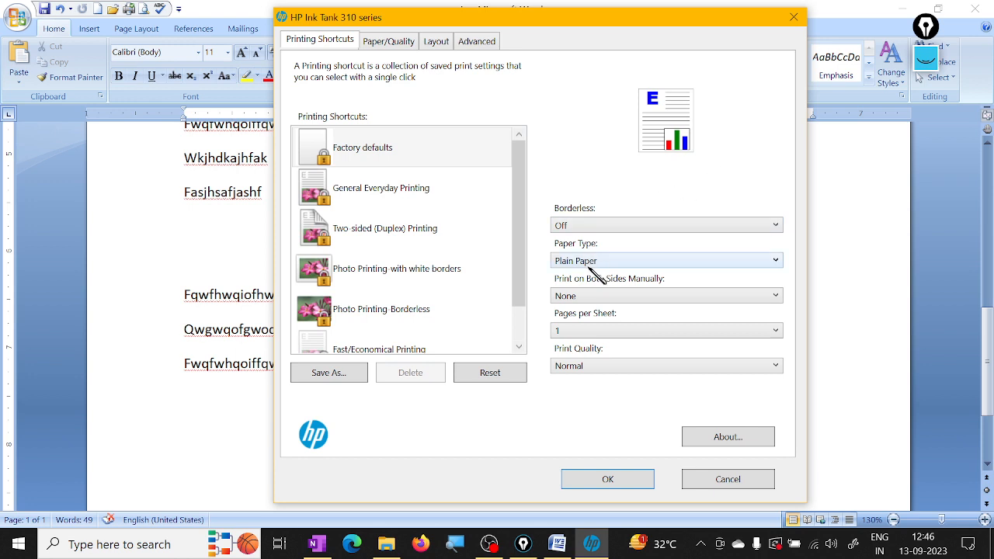
left_click(391, 43)
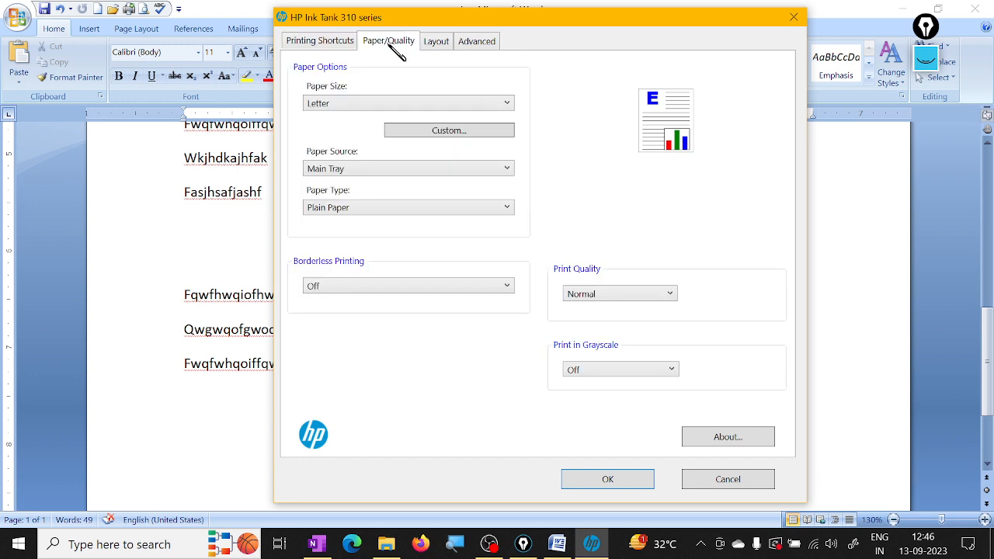
left_click(439, 45)
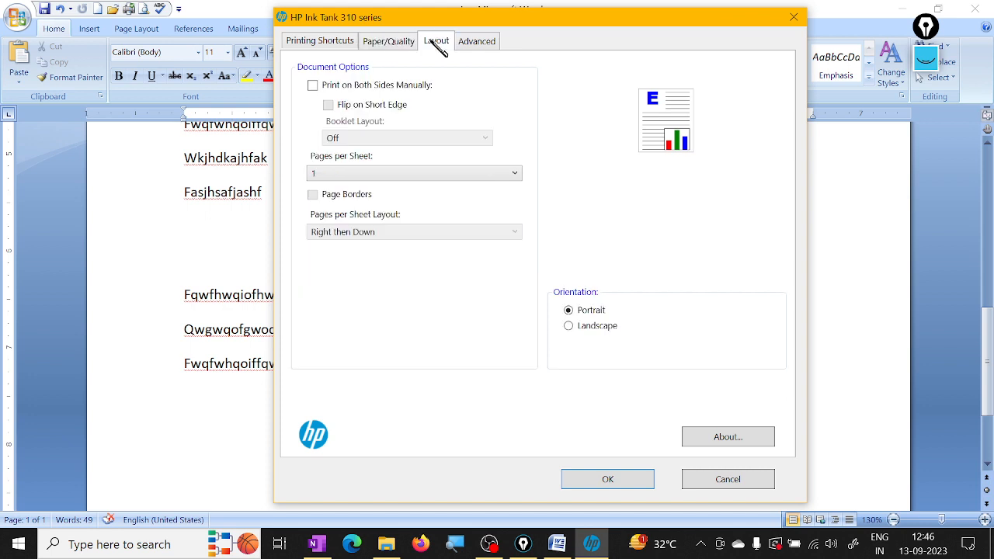
left_click(475, 42)
left_click(329, 43)
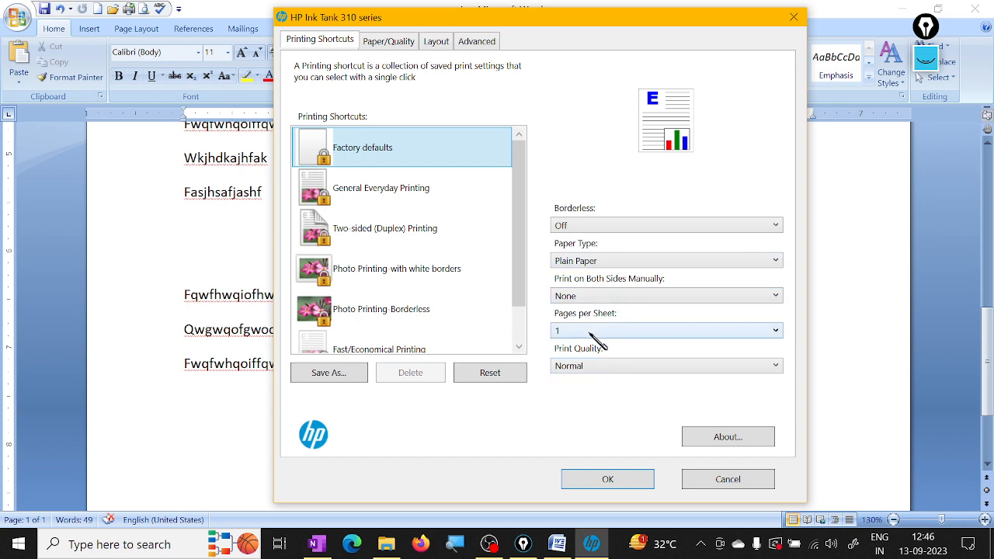
left_click(390, 40)
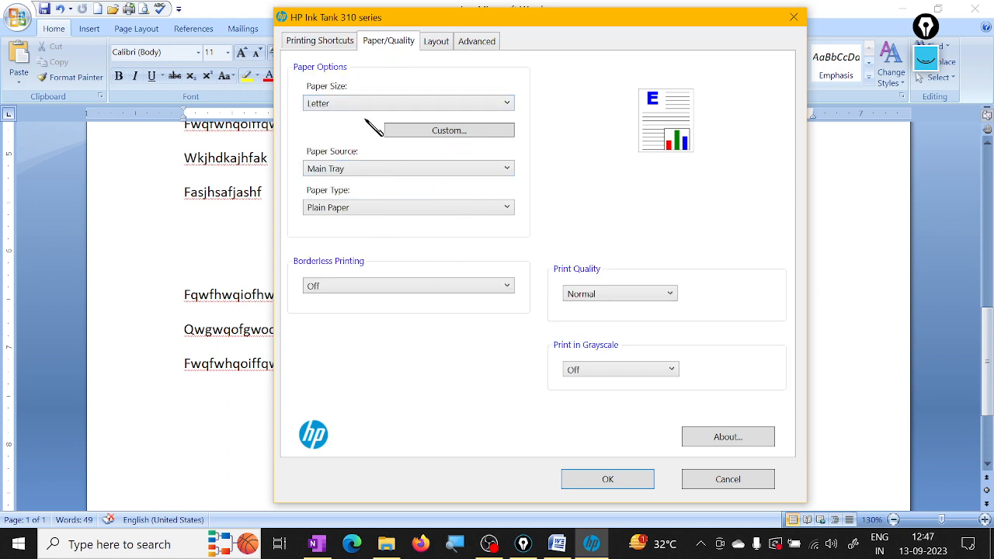
left_click(476, 104)
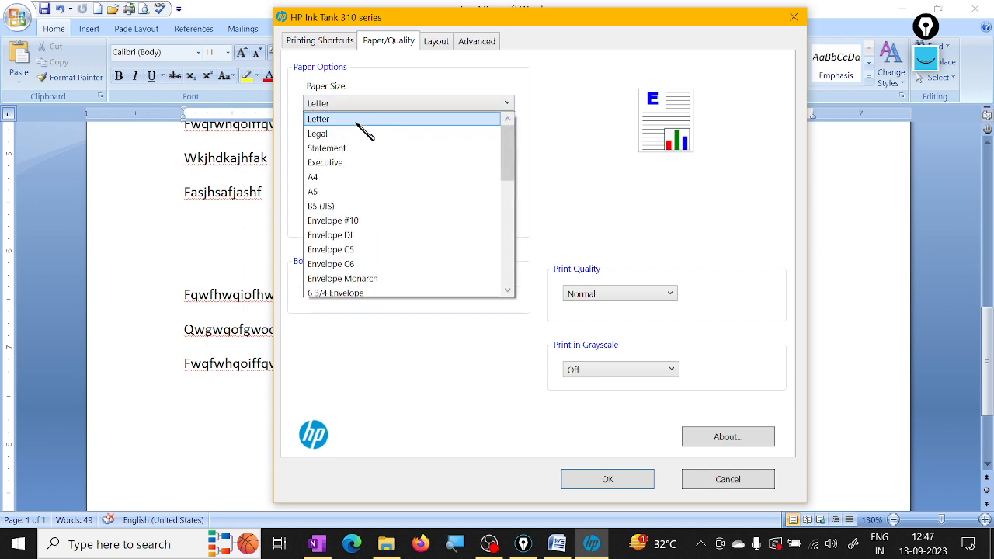
left_click(357, 126)
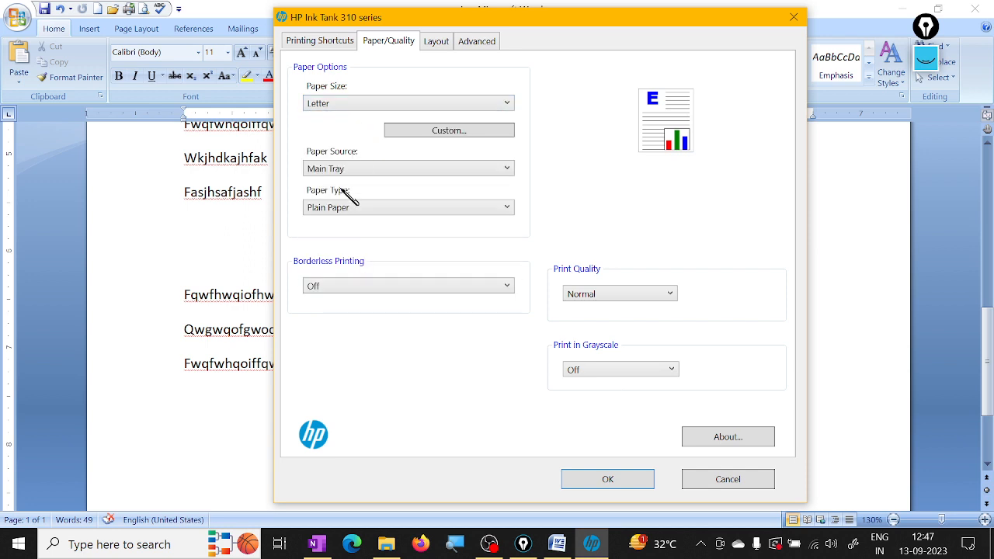
Step: Set the printer's page orientation to Landscape, check the advanced options and accept the properties
left_click(440, 40)
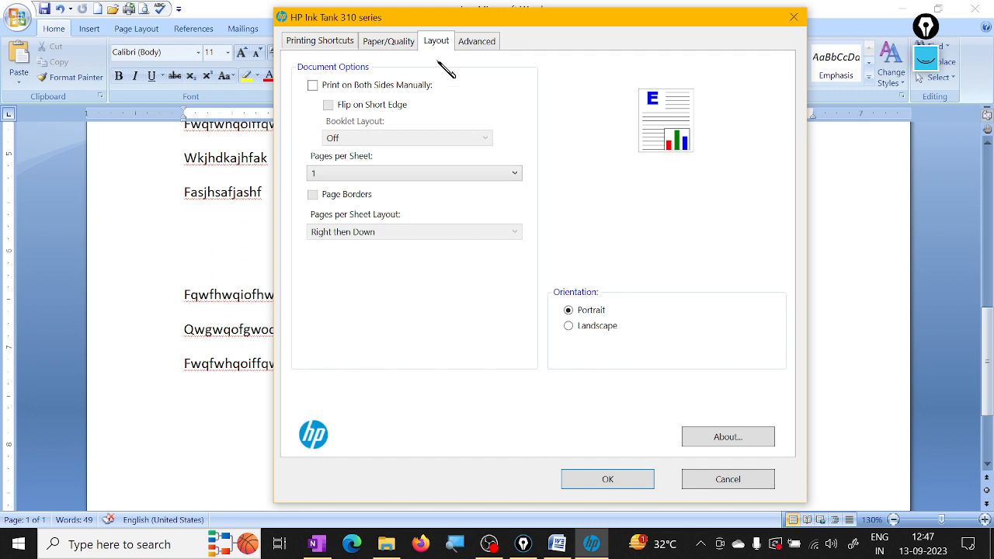
left_click(589, 330)
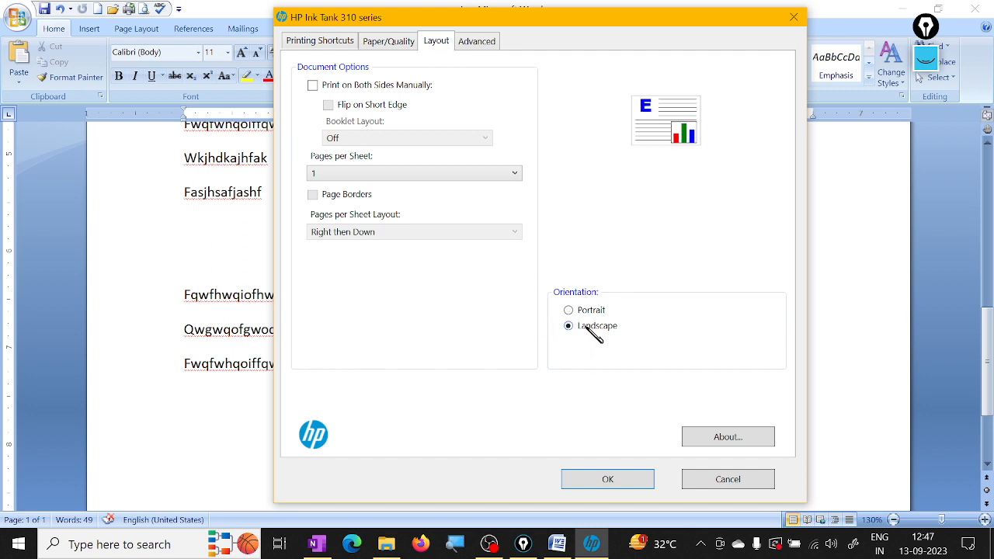
left_click(585, 312)
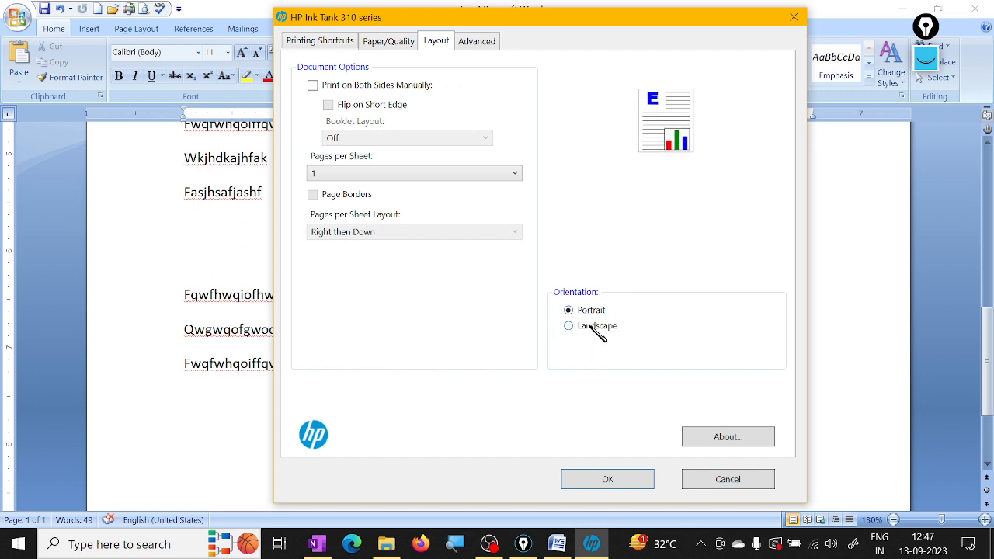
left_click(590, 327)
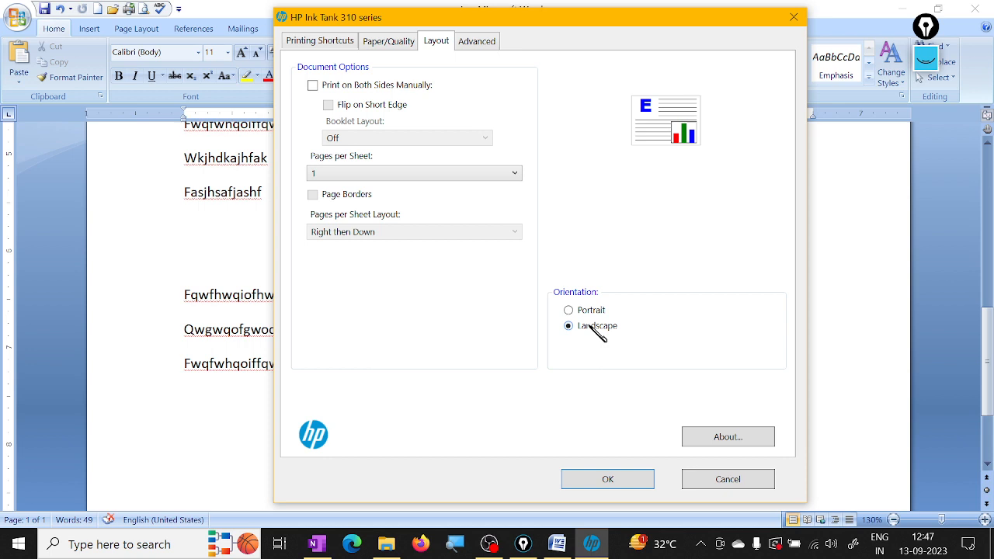
left_click(467, 38)
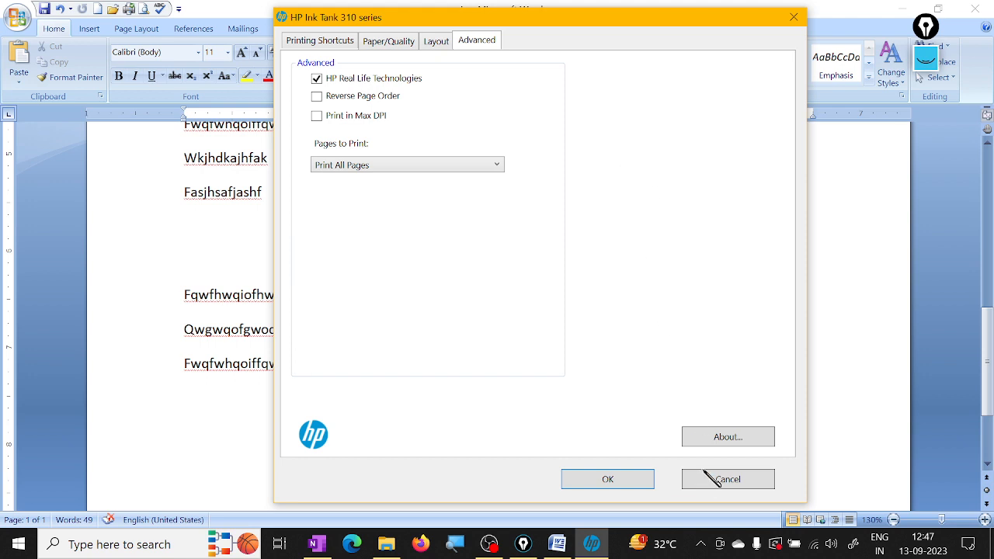
left_click(604, 482)
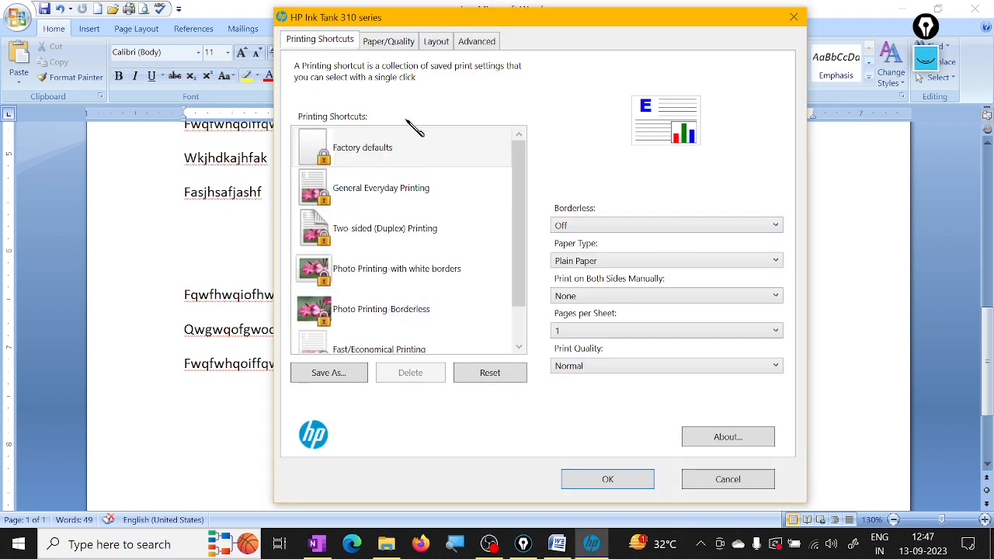
Step: Review the printer's paper and borderless options, choose Normal print quality, accept the properties and close the print settings without printing
left_click(391, 42)
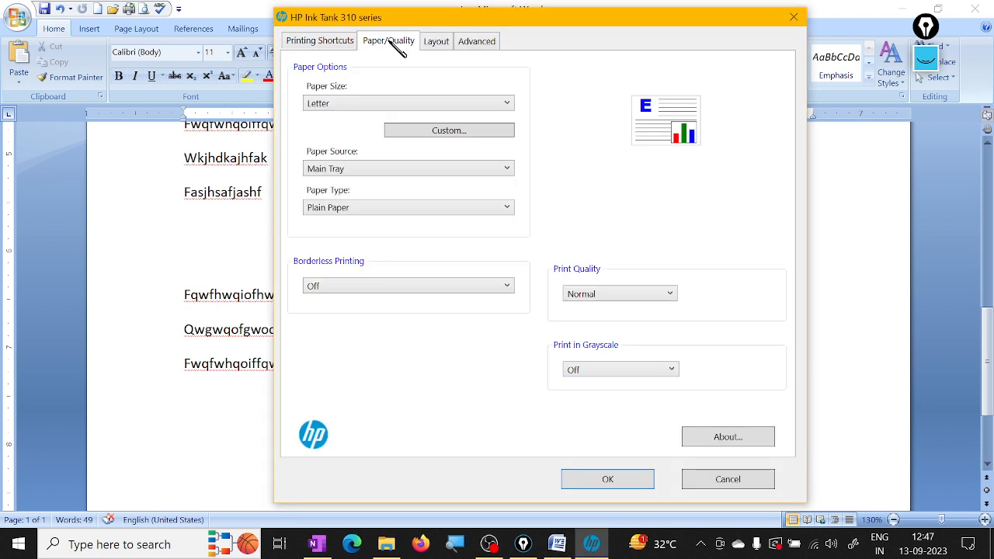
left_click(344, 40)
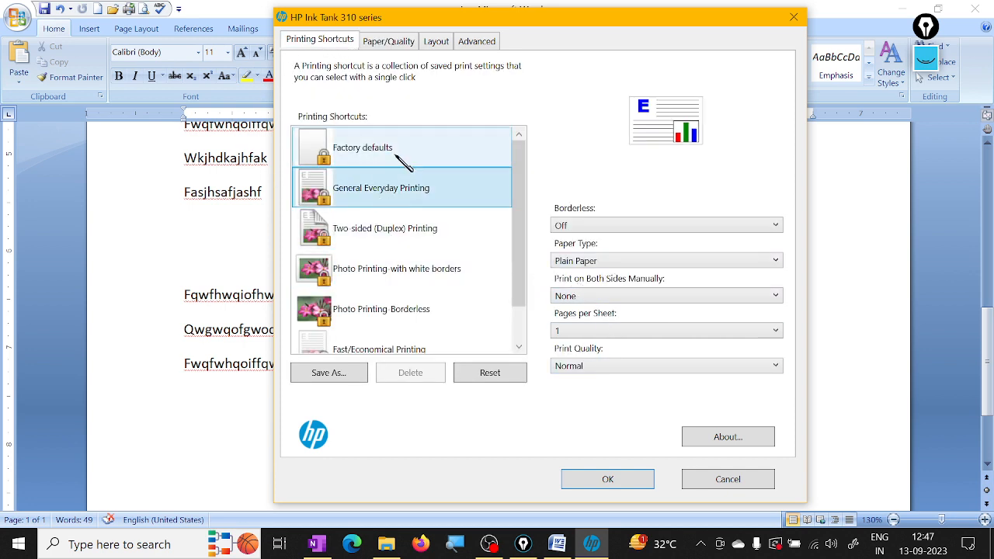
left_click(597, 226)
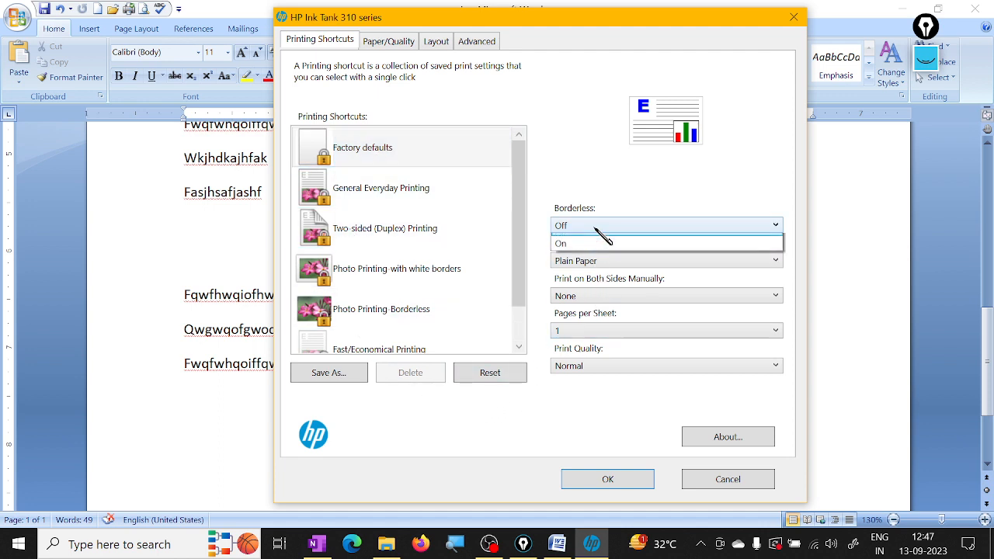
left_click(598, 446)
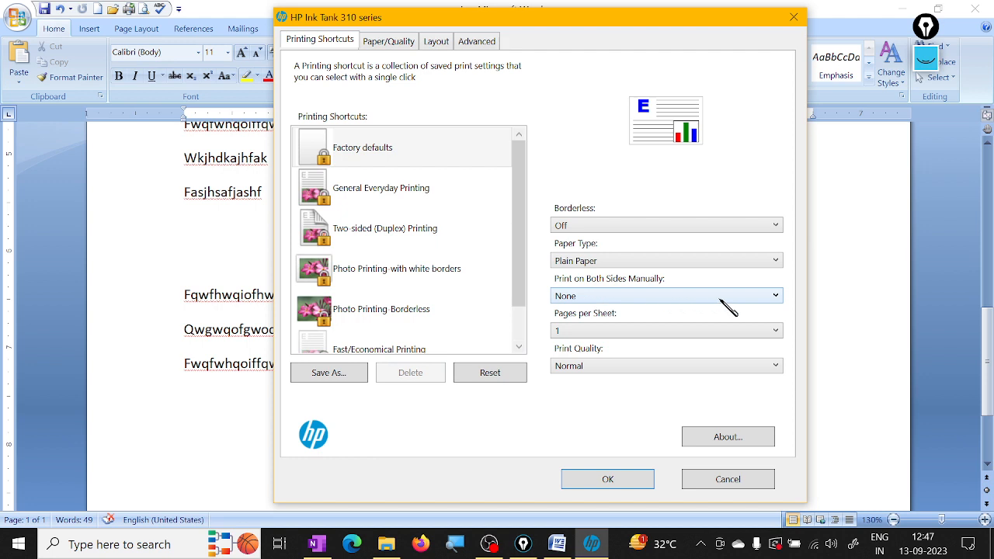
left_click(599, 365)
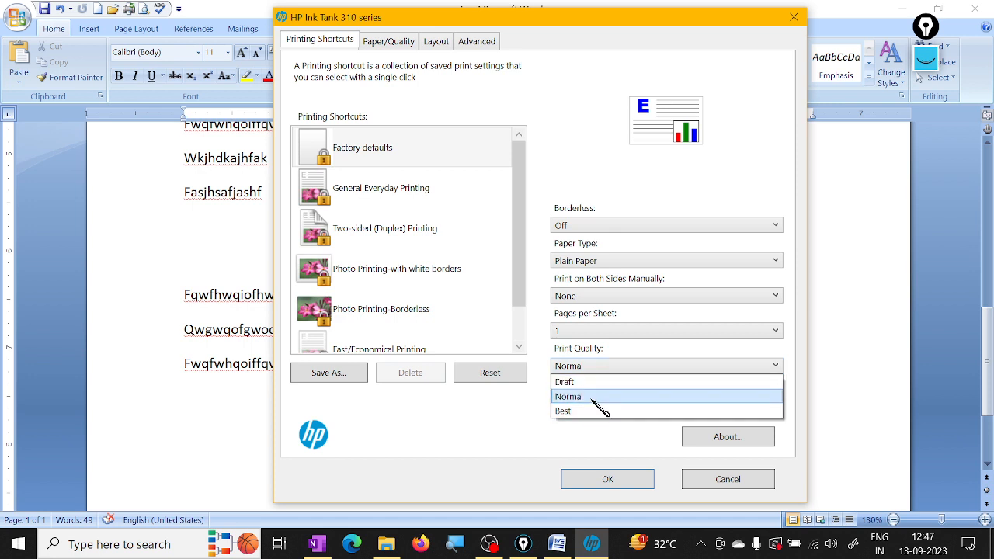
left_click(592, 400)
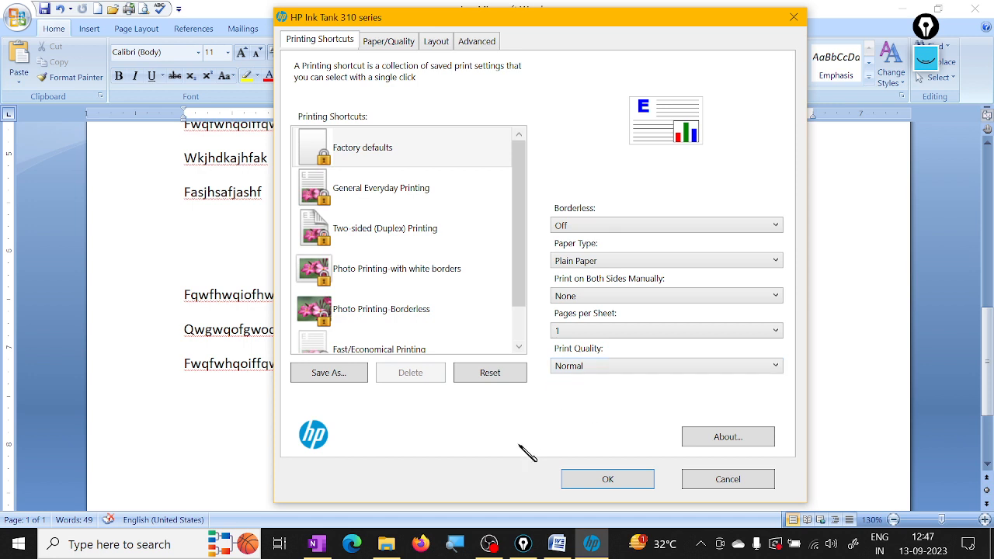
left_click(627, 479)
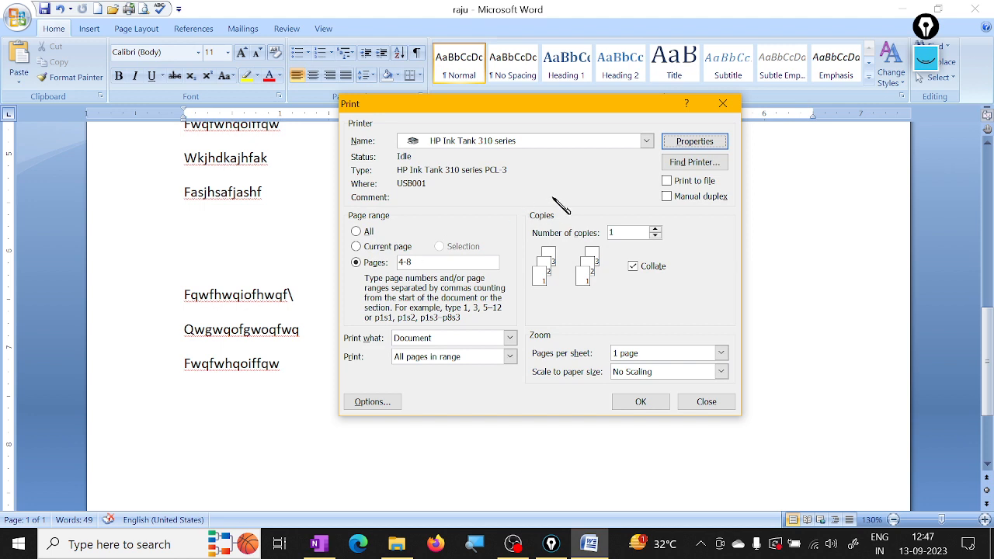
left_click(707, 403)
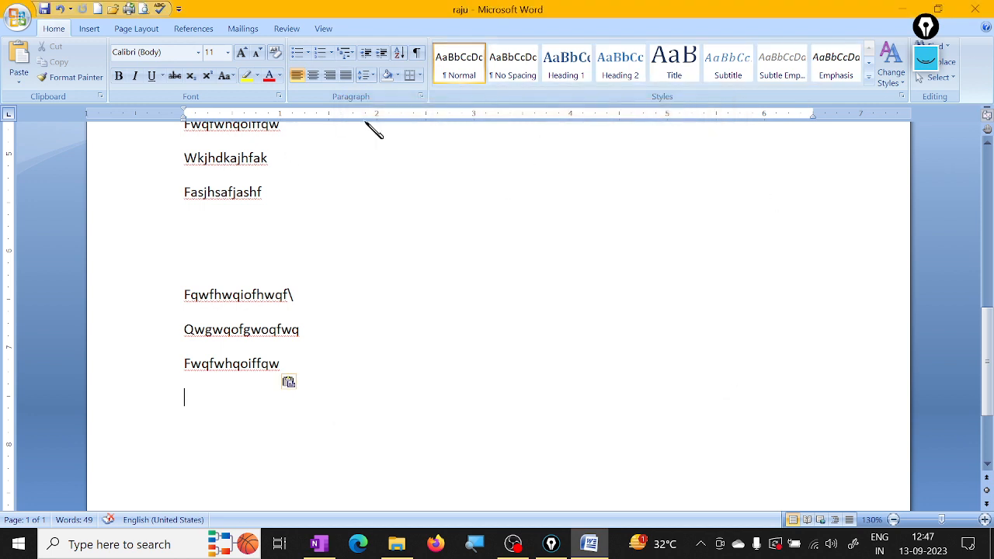
Step: Reopen the document's print settings, choose the All page range and view the choices for all, odd or even pages
left_click(19, 17)
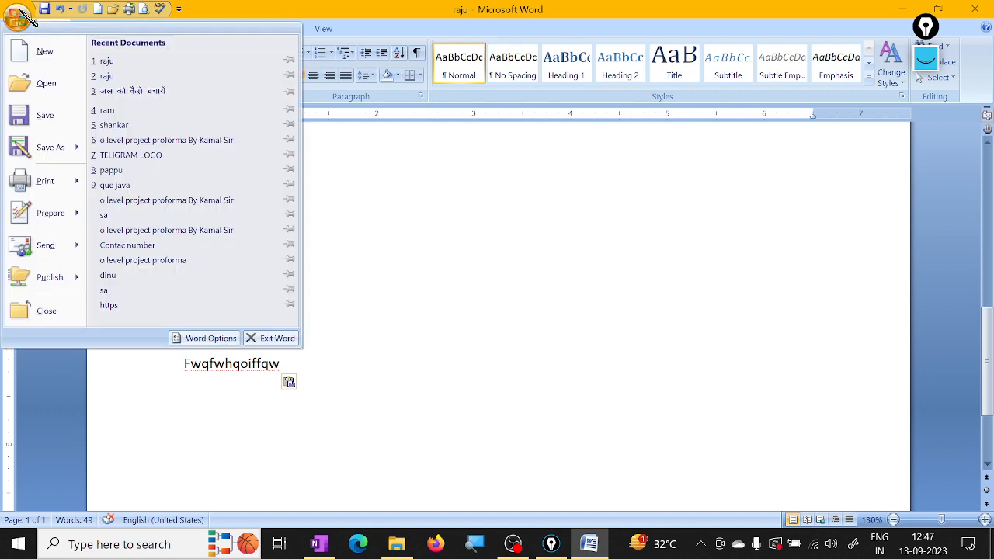
left_click(39, 180)
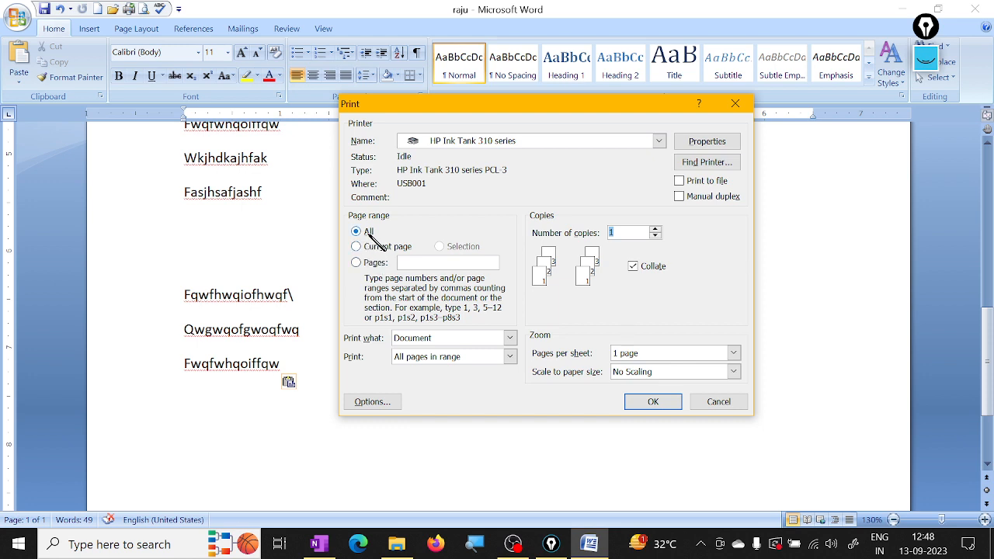
left_click(356, 264)
left_click(364, 232)
left_click(466, 353)
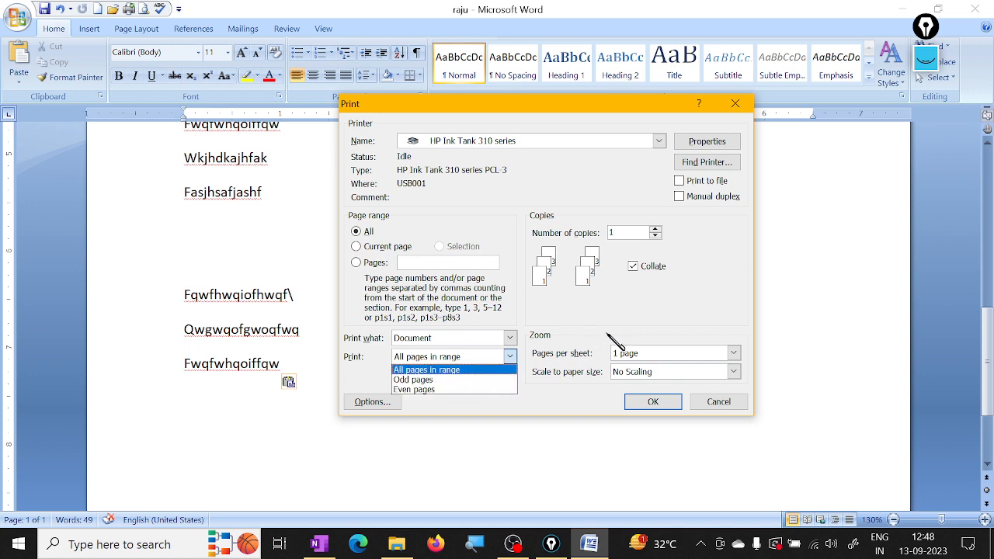
left_click(649, 313)
Step: View the HP printer's properties again, accept them and close the print settings without printing
left_click(712, 141)
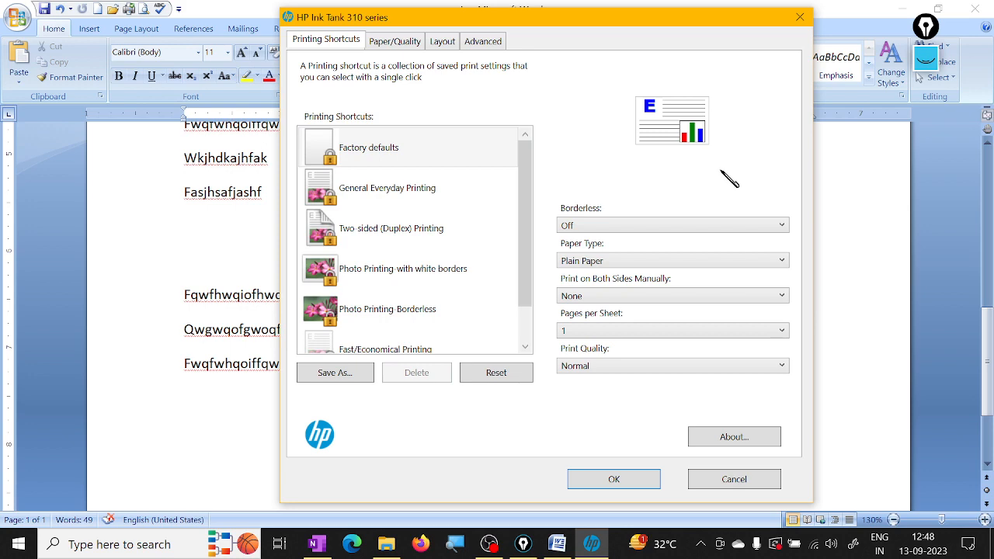
left_click(408, 205)
left_click(619, 490)
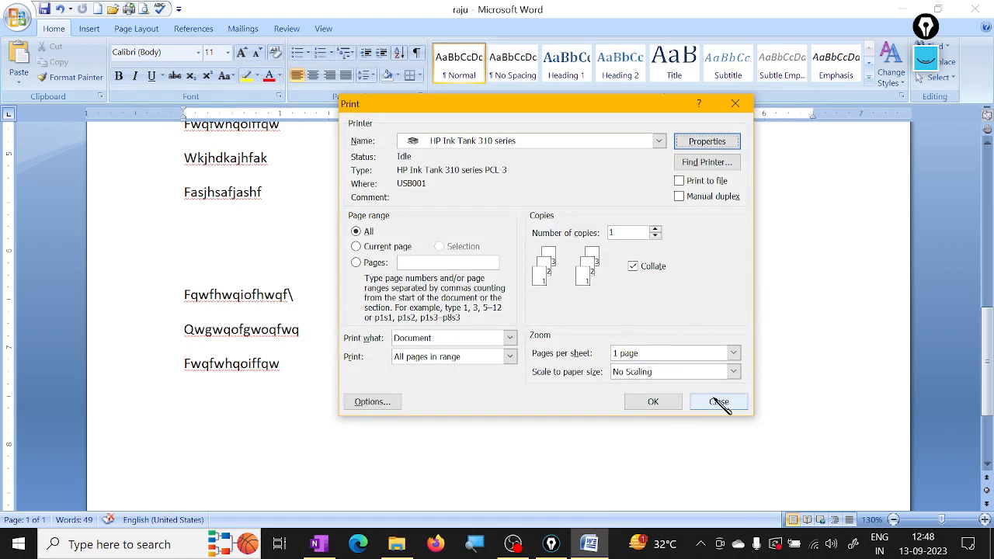
left_click(719, 403)
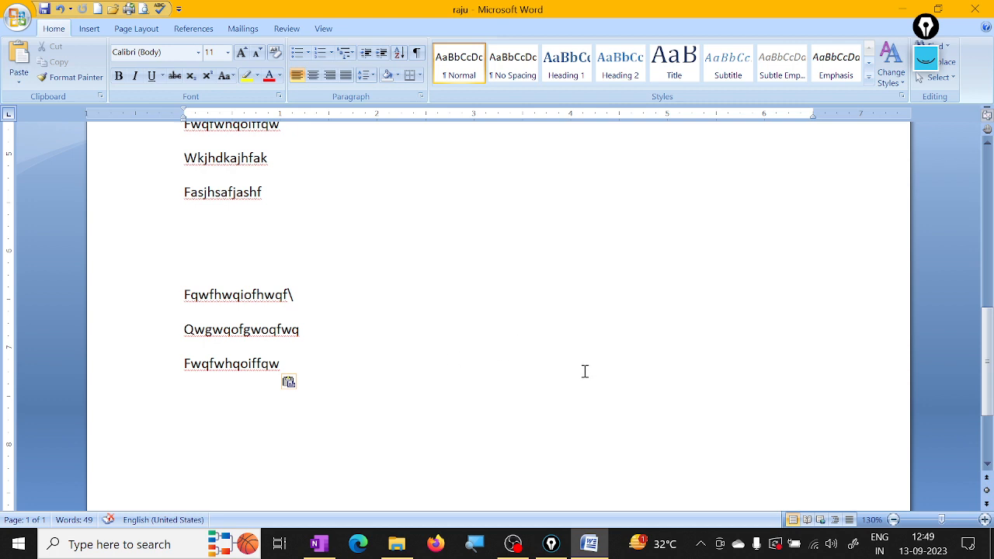
left_click(513, 543)
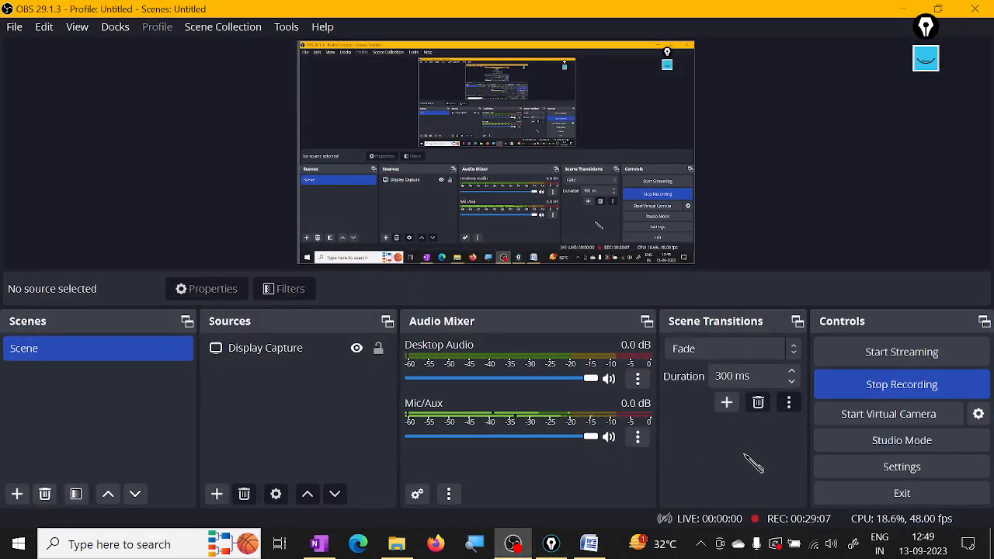